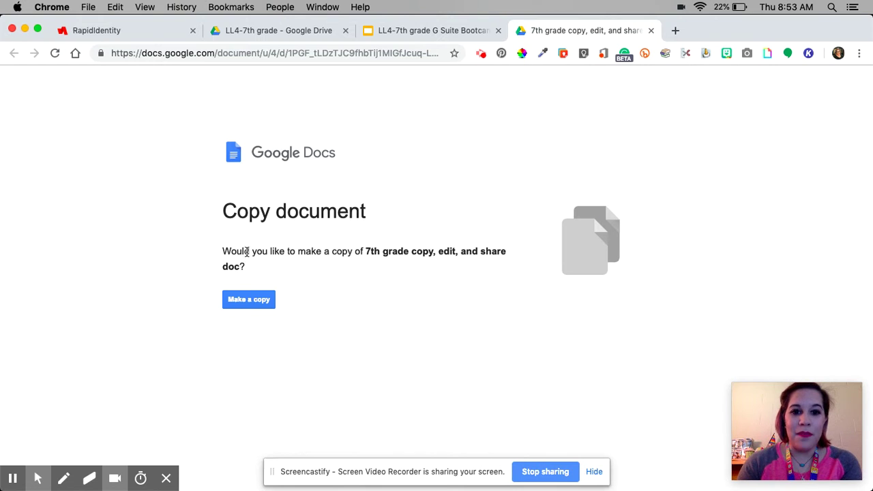
Make a personal copy of the favorites doc and answer favorite food with 'waffles.'
{"action": "left_click", "coordinate": [246, 300]}
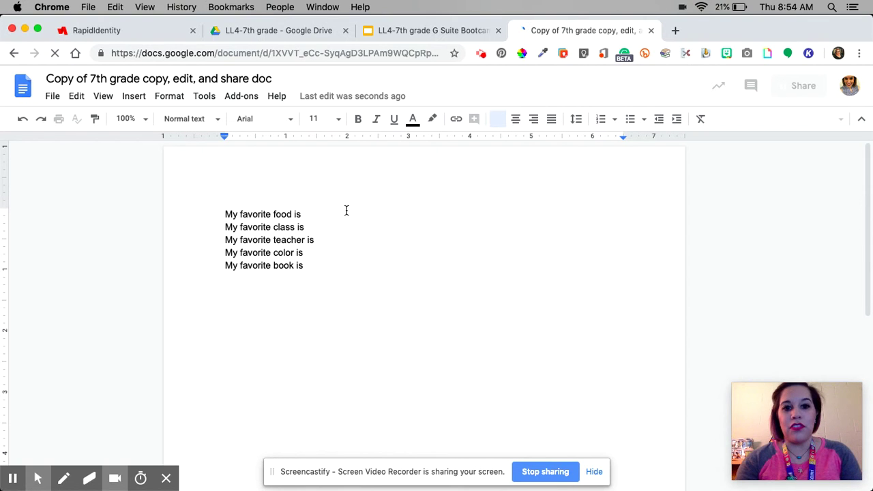
{"action": "left_click", "coordinate": [304, 214]}
{"action": "type", "text": "wa"}
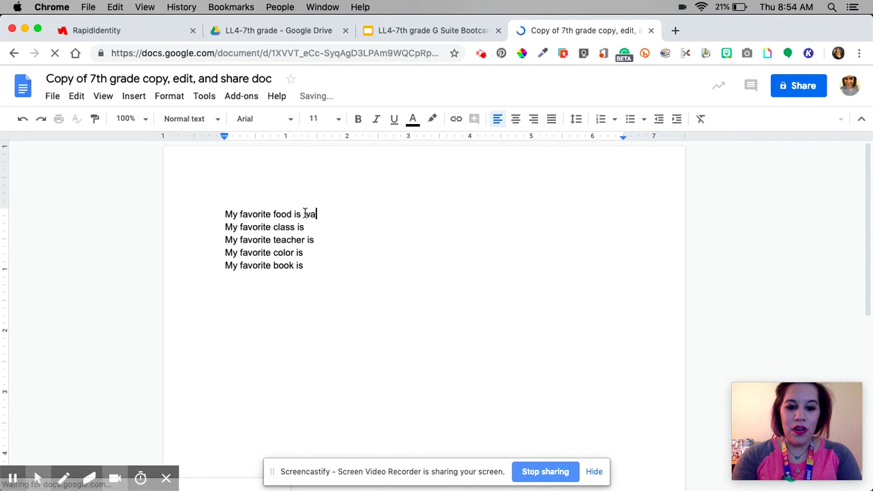
{"action": "type", "text": "ffles."}
Answer favorite class with 'math.' and delete the favorite teacher line
{"action": "key", "text": "Down"}
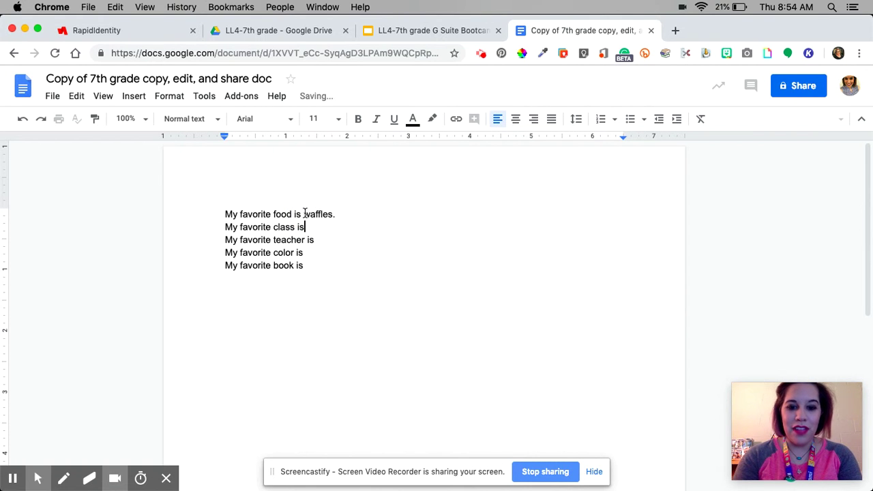
{"action": "type", "text": "m"}
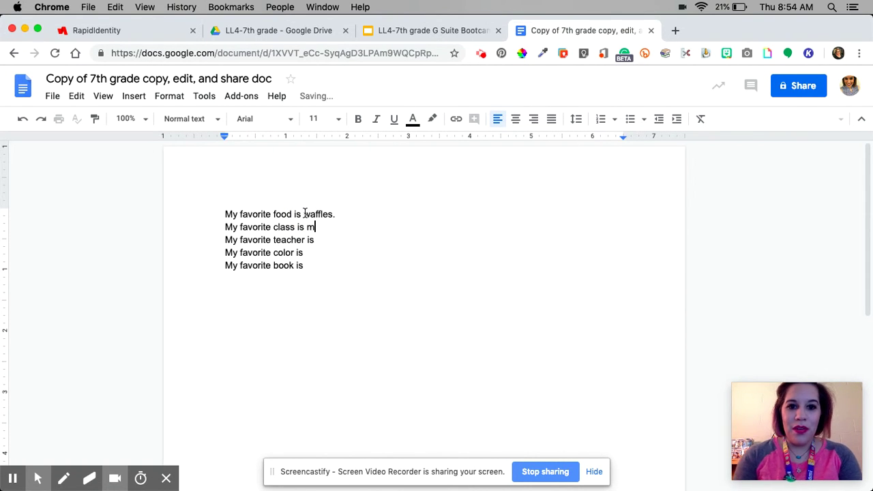
{"action": "type", "text": "ath"}
{"action": "key", "text": "Down"}
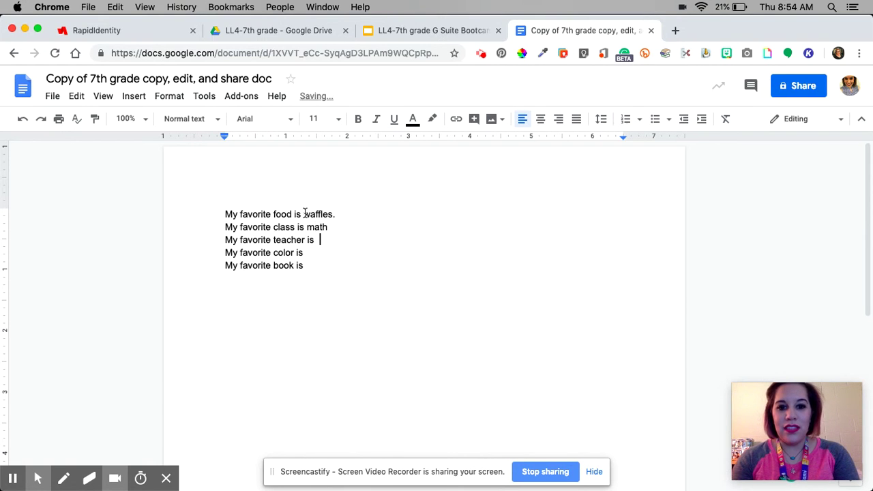
{"action": "key", "text": "Up"}
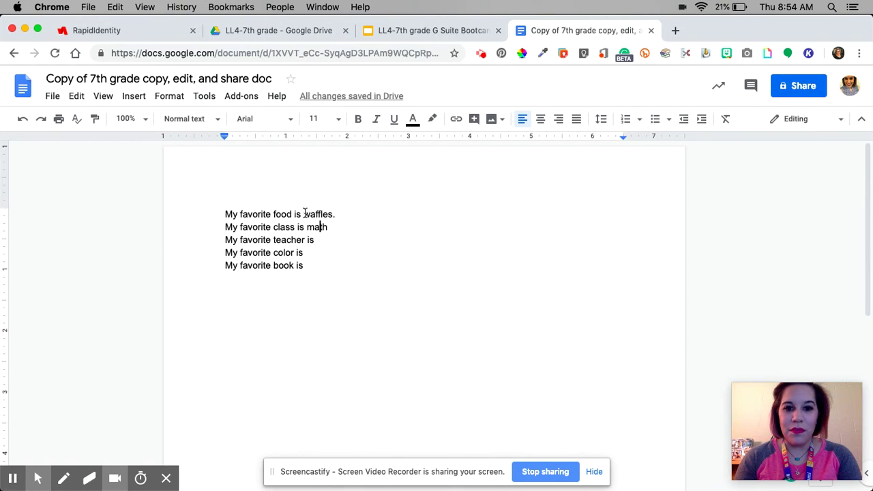
{"action": "type", "text": "."}
{"action": "key", "text": "shift+Down"}
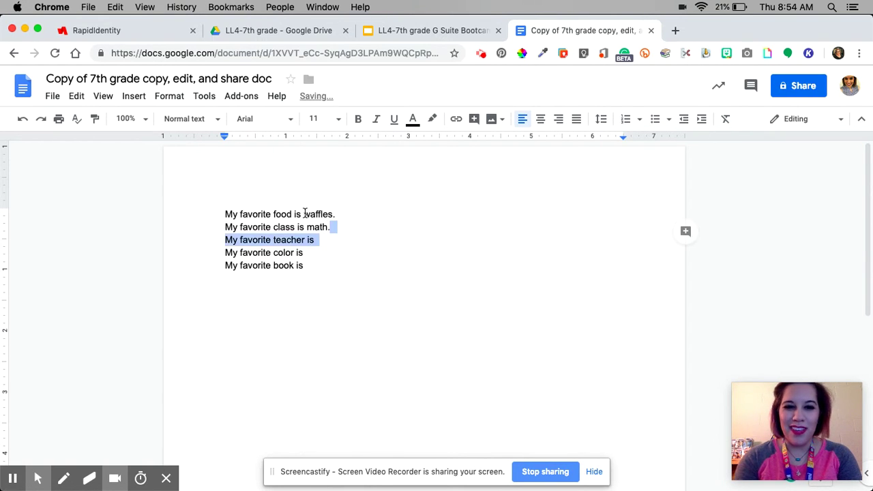
{"action": "key", "text": "BackSpace"}
Answer 'yellow.' and add the favorite book The Princess Saves Herself In This One with its author
{"action": "type", "text": "ellow. My favorite book is "}
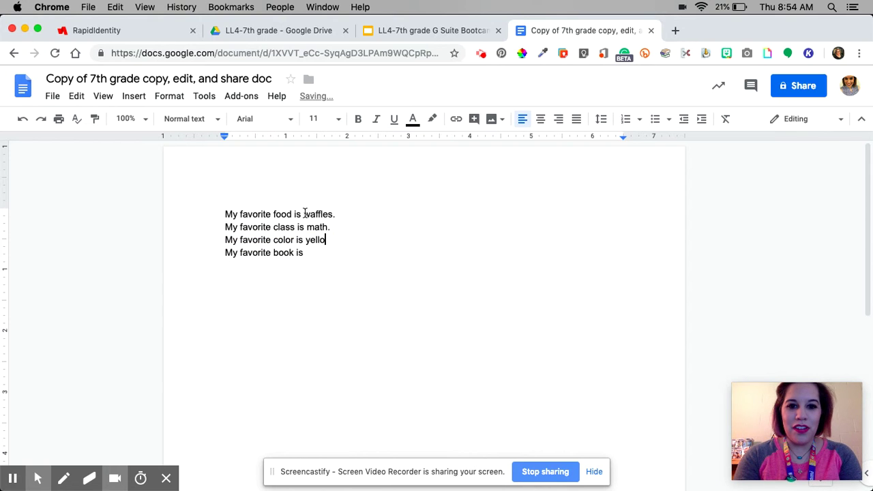
{"action": "type", "text": "The "}
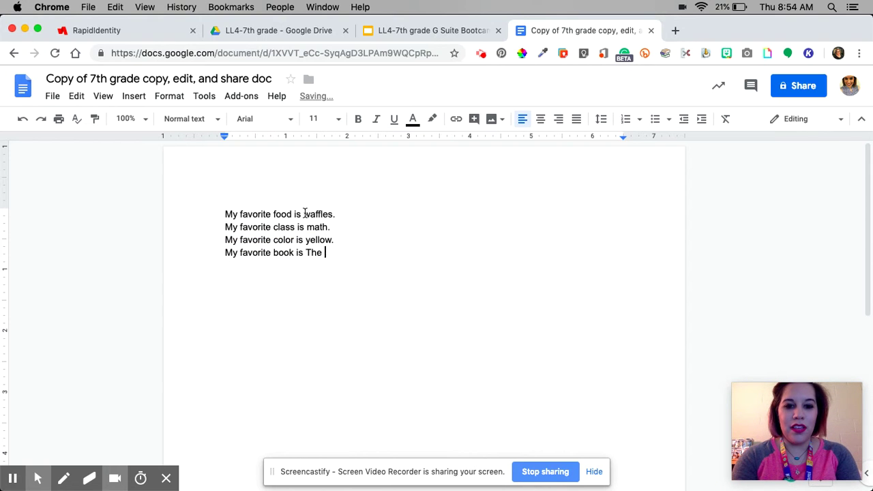
{"action": "type", "text": "Princess Saves Herse"}
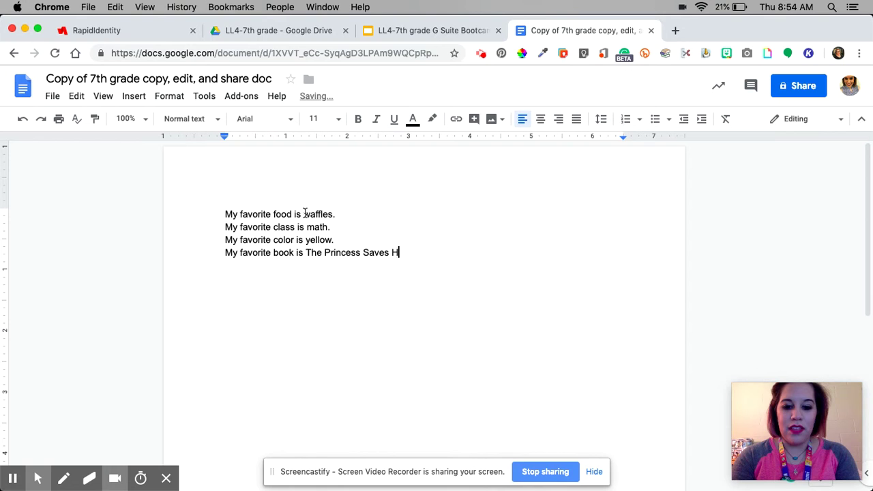
{"action": "key", "text": "BackSpace"}
{"action": "key", "text": "BackSpace"}
{"action": "key", "text": "BackSpace"}
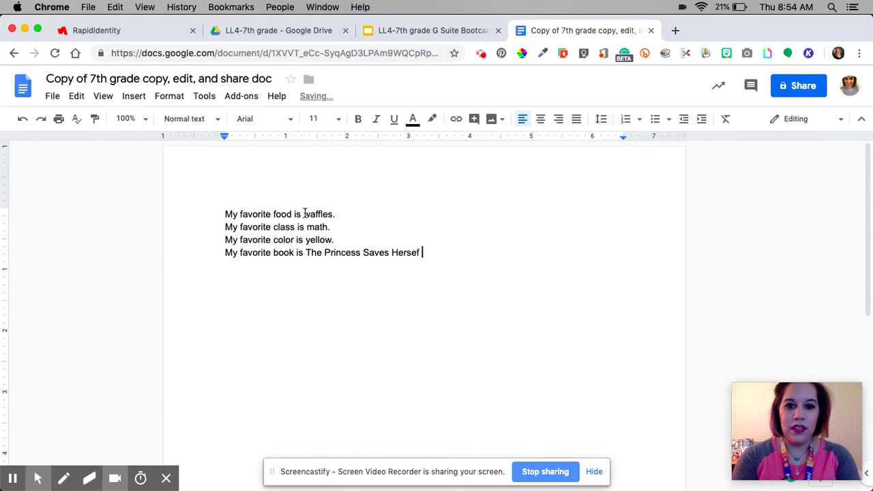
{"action": "type", "text": "lf In This One by "}
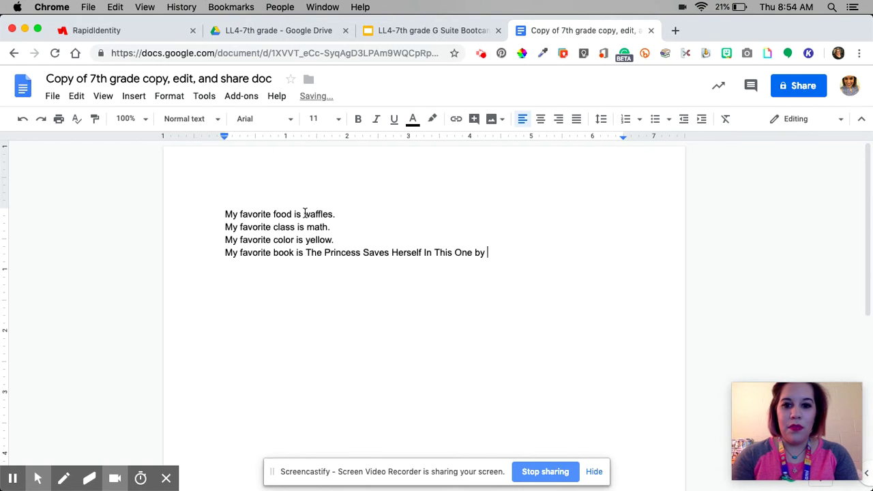
{"action": "type", "text": "Amanda Lovelace."}
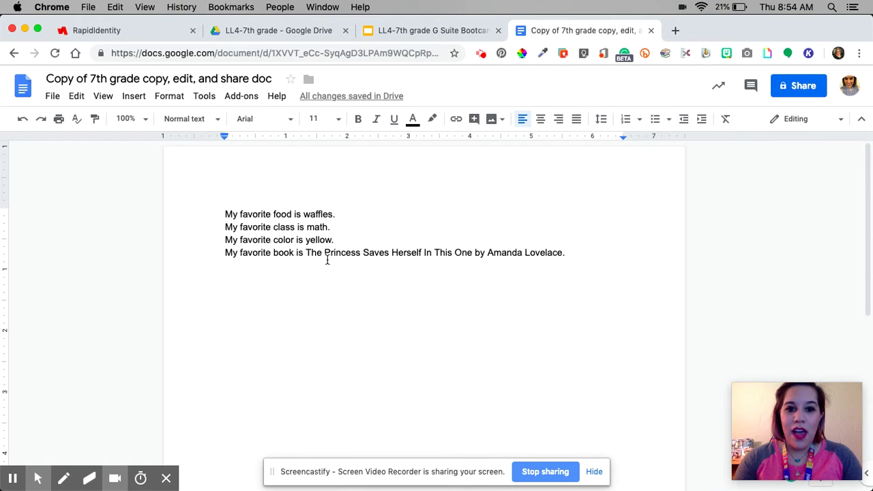
Underline the book title The Princess Saves Herself In This One
{"action": "left_click", "coordinate": [307, 251]}
{"action": "left_click_drag", "start_coordinate": [306, 252], "coordinate": [470, 251]}
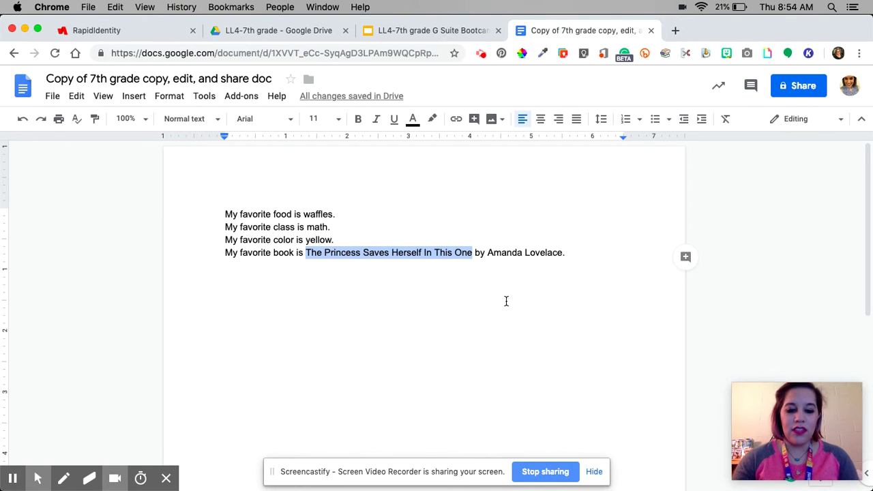
{"action": "key", "text": "super+u"}
{"action": "key", "text": "super+u"}
{"action": "key", "text": "super+i"}
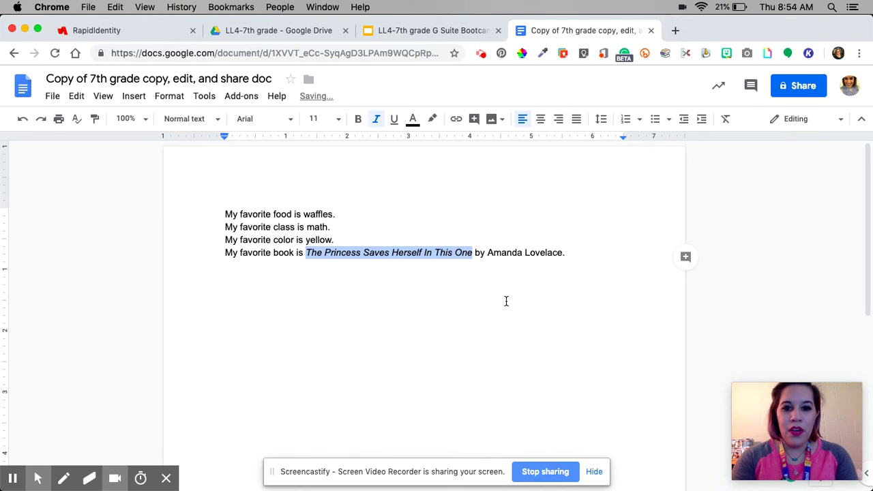
{"action": "key", "text": "super+i"}
{"action": "key", "text": "super+u"}
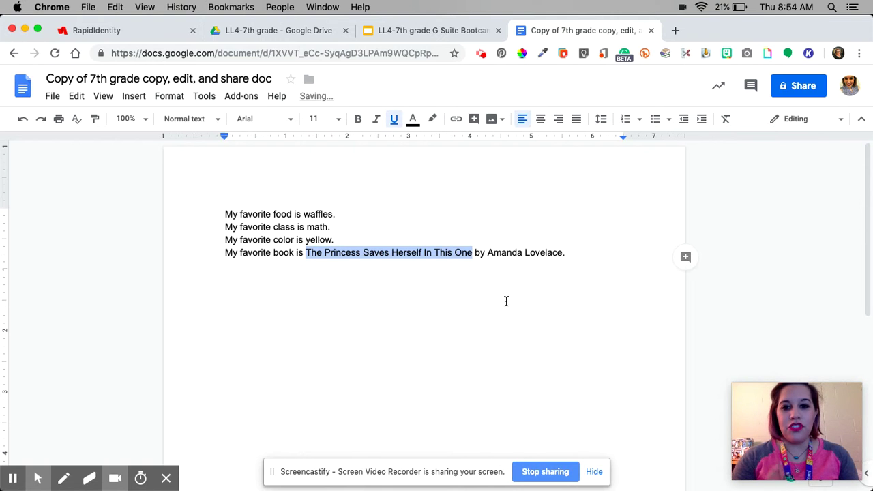
{"action": "left_click", "coordinate": [587, 257]}
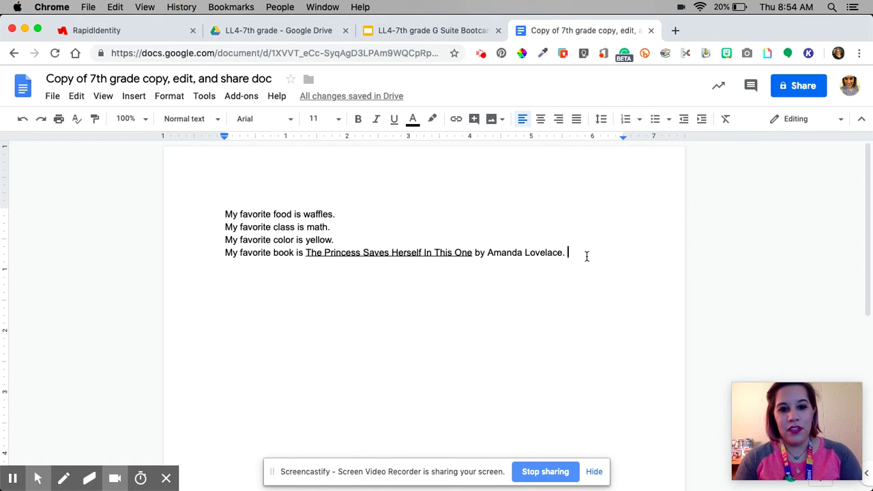
Select all the text and set it to font size 30
{"action": "key", "text": "super+a"}
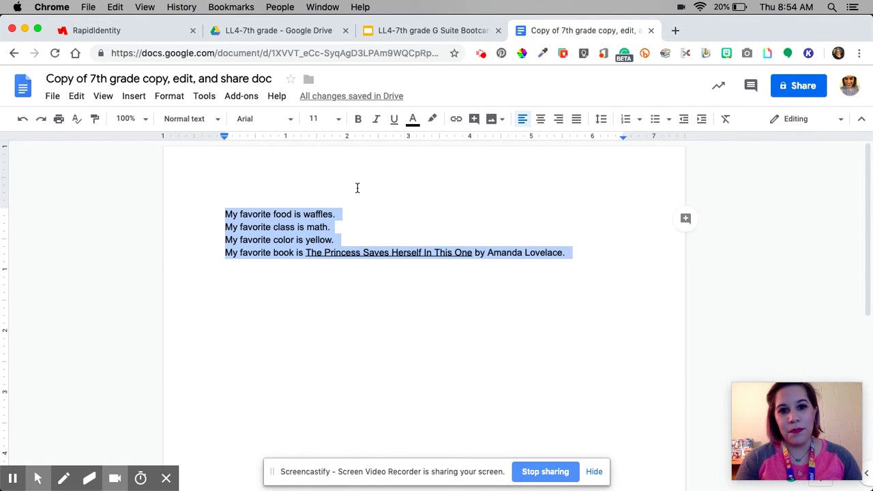
{"action": "left_click", "coordinate": [339, 120]}
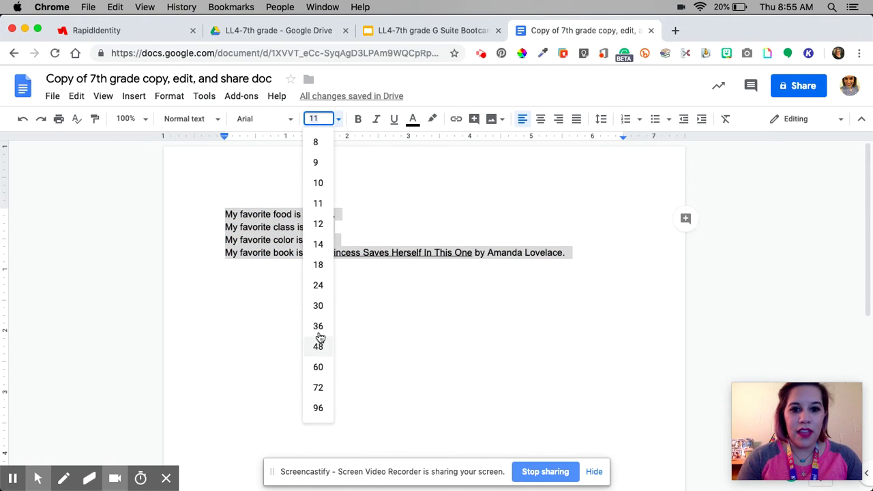
{"action": "left_click", "coordinate": [318, 305]}
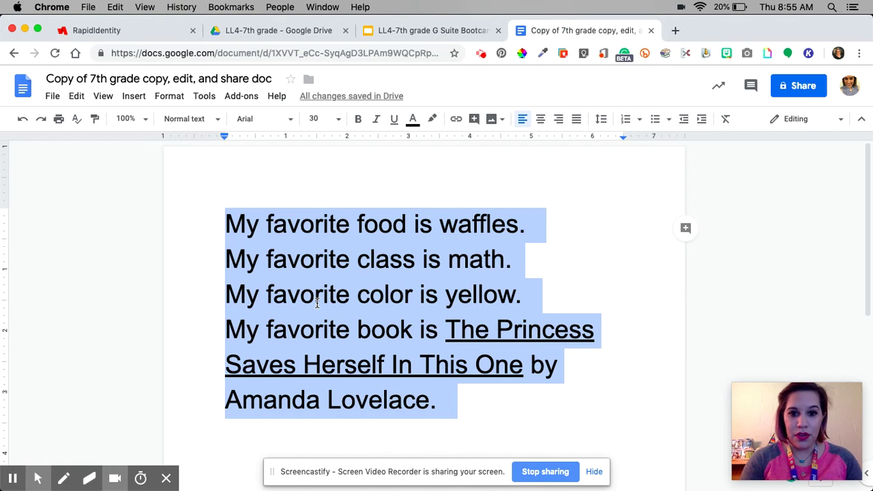
Browse the More fonts library, checking its sort options
{"action": "left_click", "coordinate": [286, 122]}
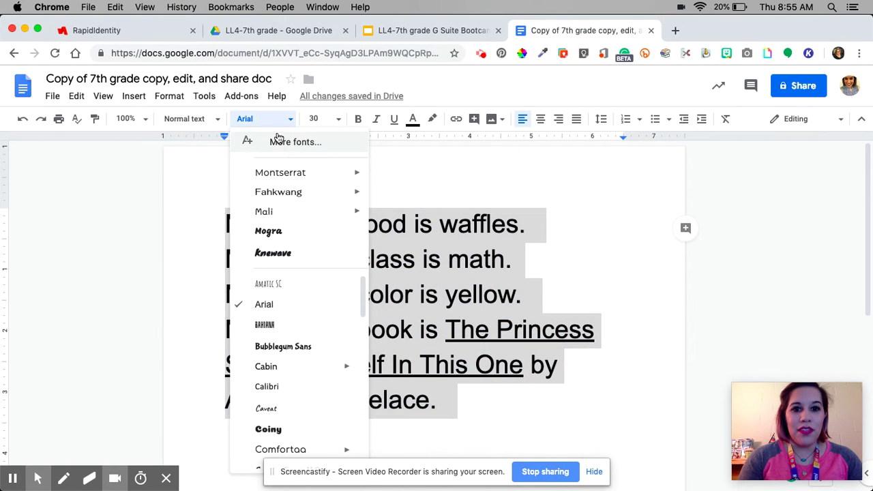
{"action": "left_click", "coordinate": [286, 143]}
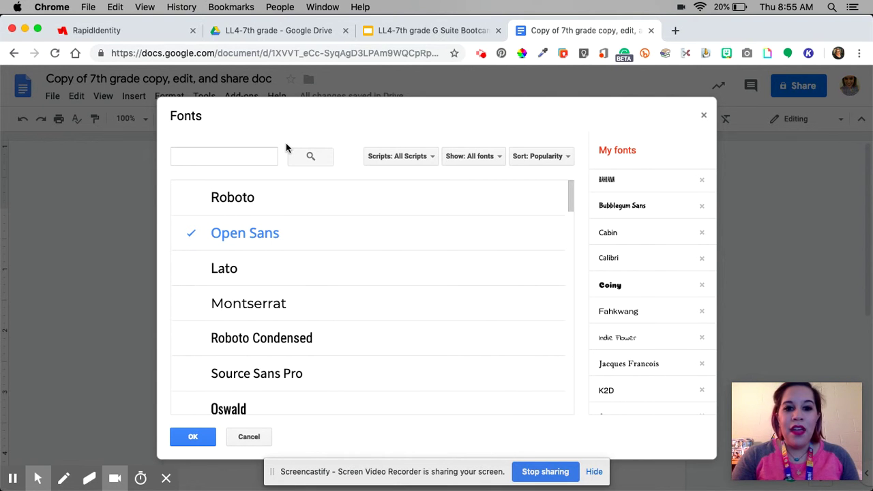
{"action": "scroll", "coordinate": [316, 311], "scroll_direction": "down", "scroll_amount": 3}
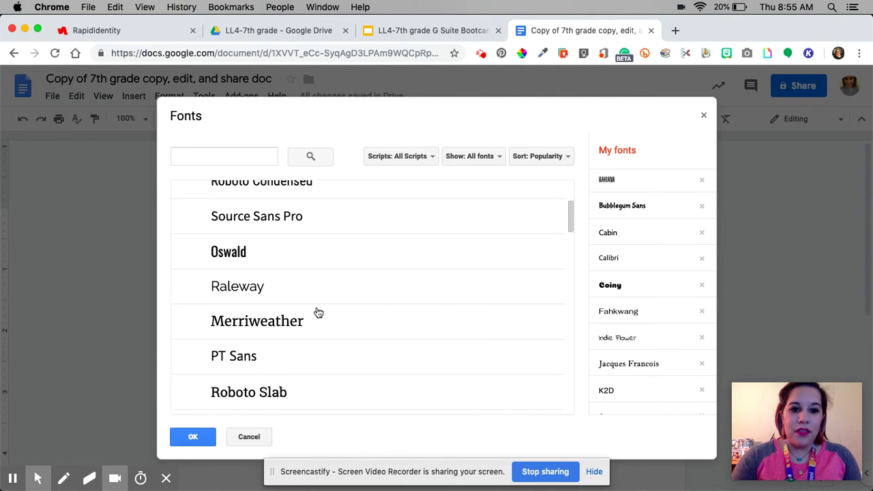
{"action": "scroll", "coordinate": [318, 312], "scroll_direction": "down", "scroll_amount": 5}
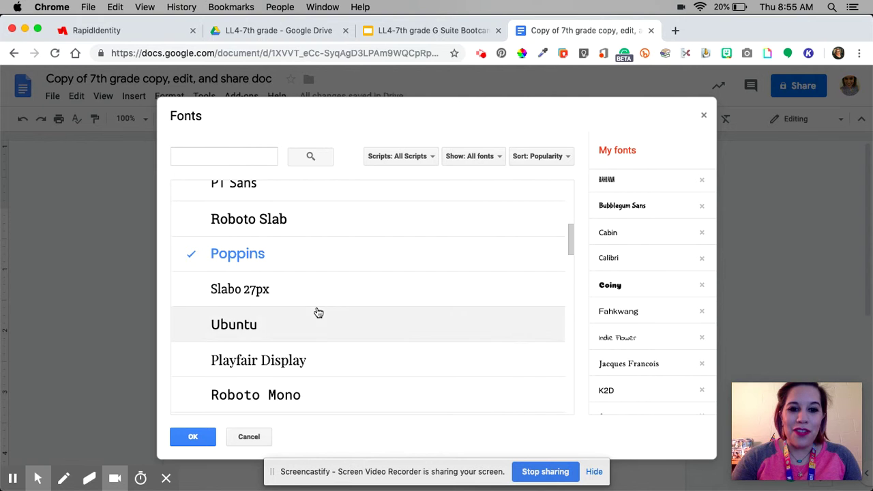
{"action": "scroll", "coordinate": [318, 313], "scroll_direction": "down", "scroll_amount": 4}
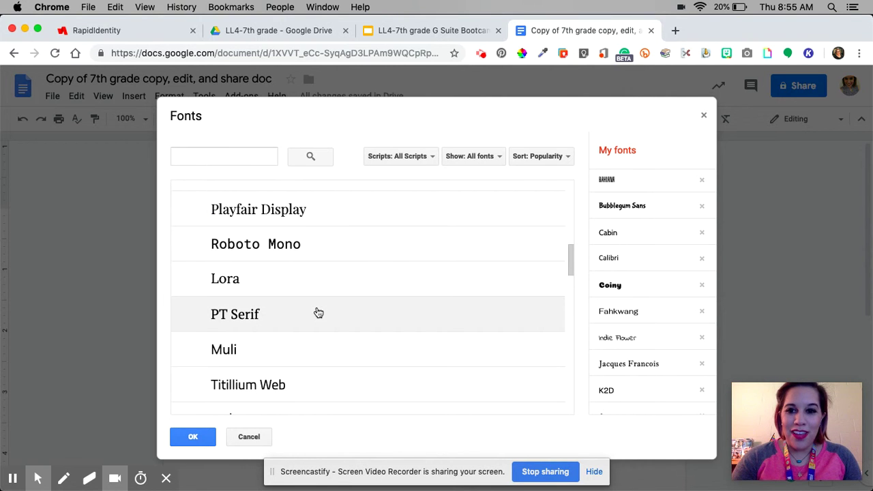
{"action": "left_click", "coordinate": [194, 436]}
{"action": "left_click", "coordinate": [288, 122]}
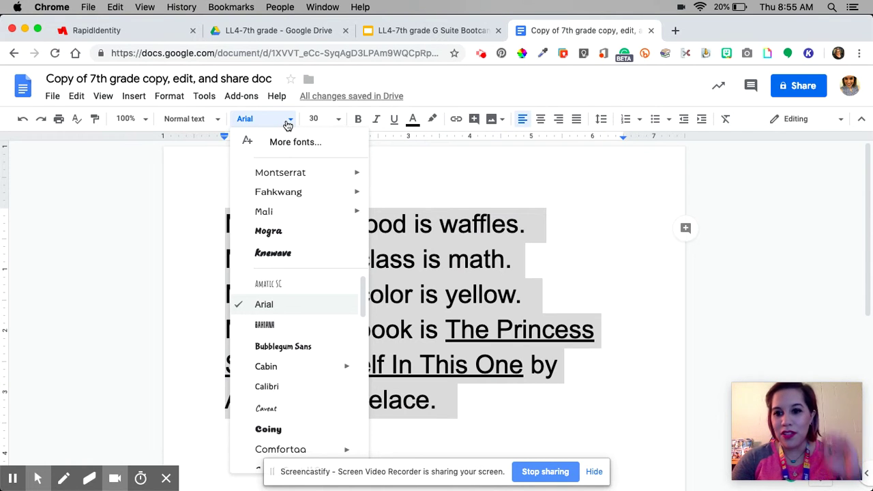
{"action": "left_click", "coordinate": [281, 142]}
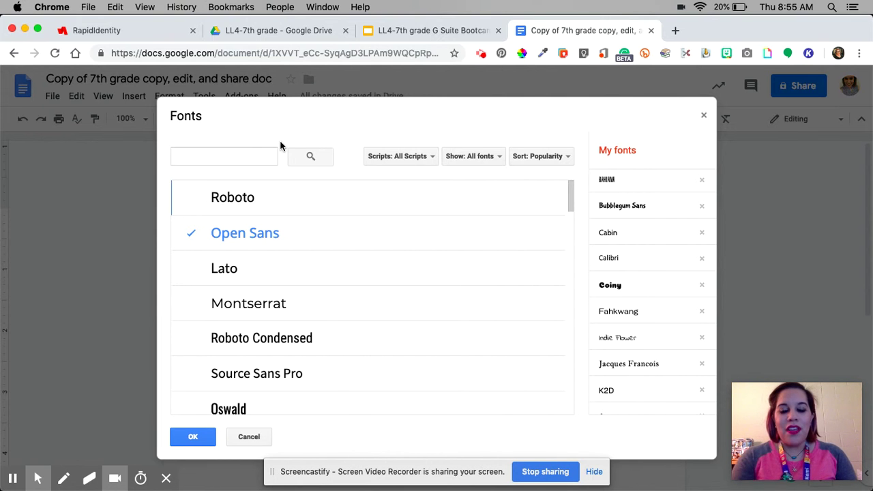
{"action": "left_click", "coordinate": [564, 160]}
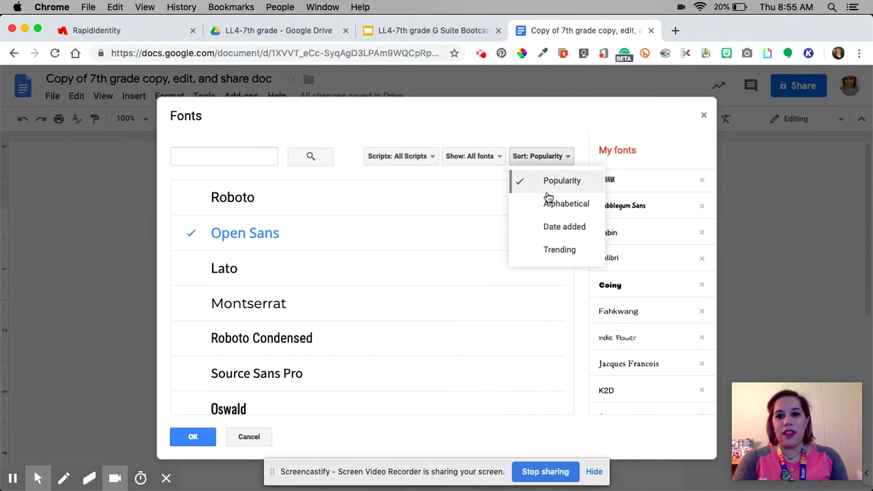
{"action": "left_click", "coordinate": [522, 156]}
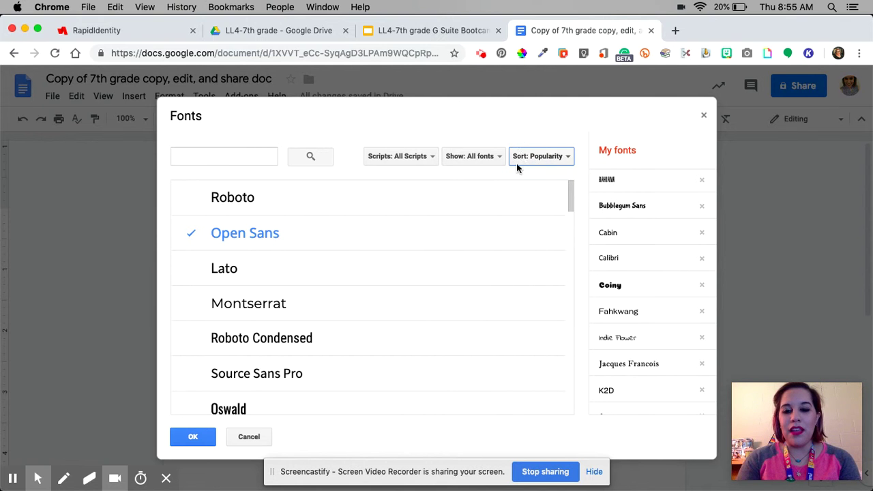
Add Oxygen to my fonts and apply it to the selected text
{"action": "scroll", "coordinate": [428, 347], "scroll_direction": "down", "scroll_amount": 2}
{"action": "scroll", "coordinate": [430, 348], "scroll_direction": "down", "scroll_amount": 10}
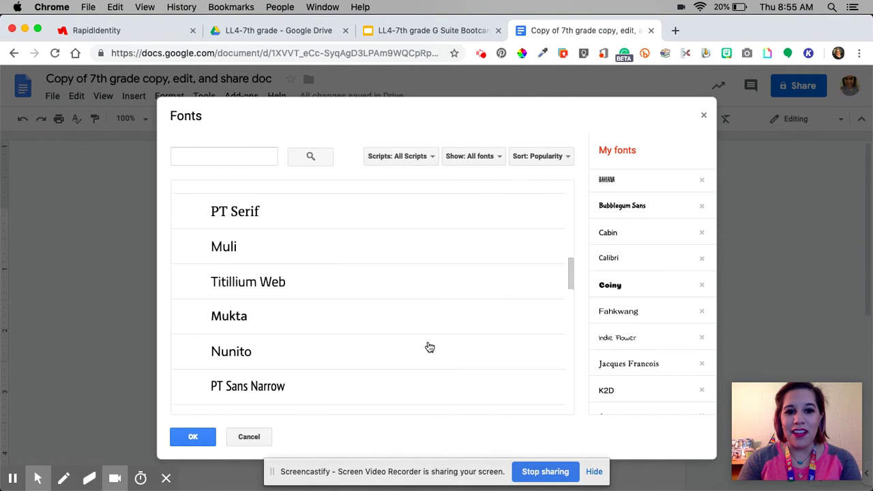
{"action": "scroll", "coordinate": [430, 348], "scroll_direction": "down", "scroll_amount": 2}
{"action": "scroll", "coordinate": [430, 348], "scroll_direction": "down", "scroll_amount": 3}
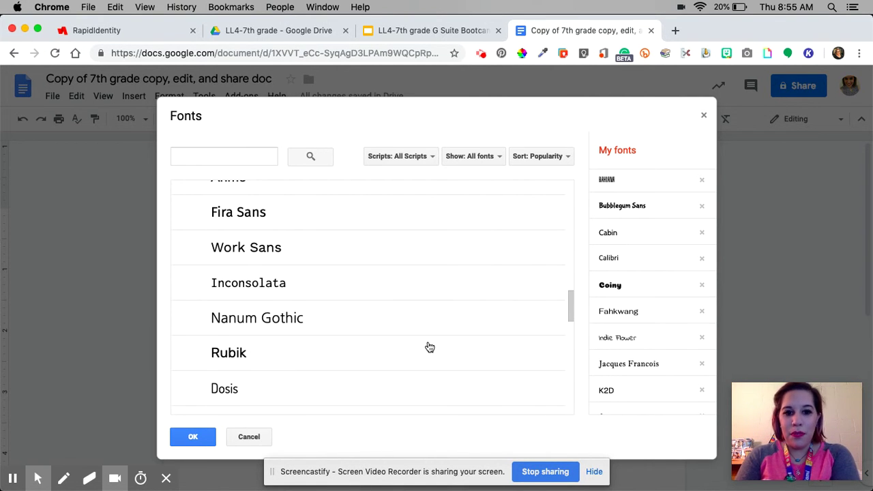
{"action": "scroll", "coordinate": [429, 348], "scroll_direction": "down", "scroll_amount": 4}
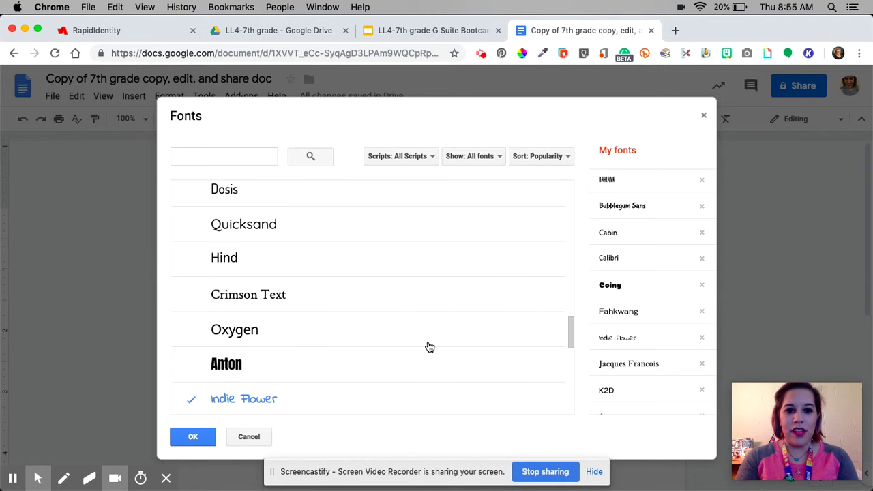
{"action": "left_click", "coordinate": [295, 335]}
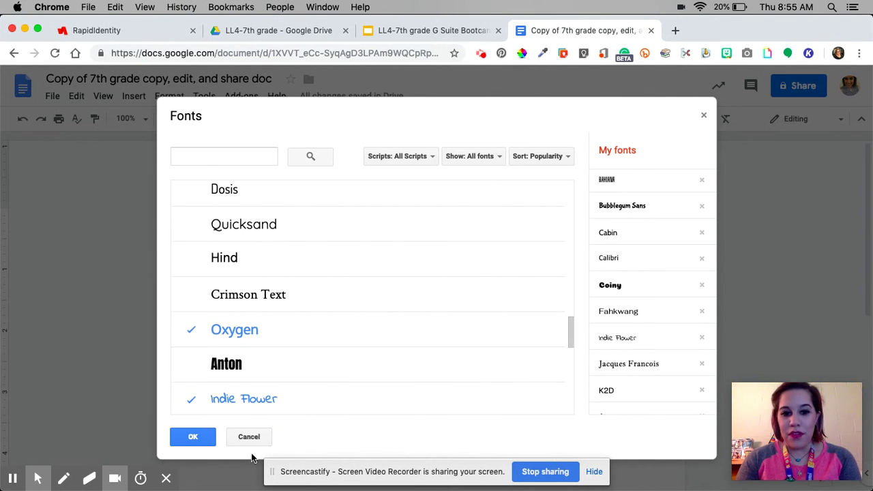
{"action": "left_click", "coordinate": [192, 440]}
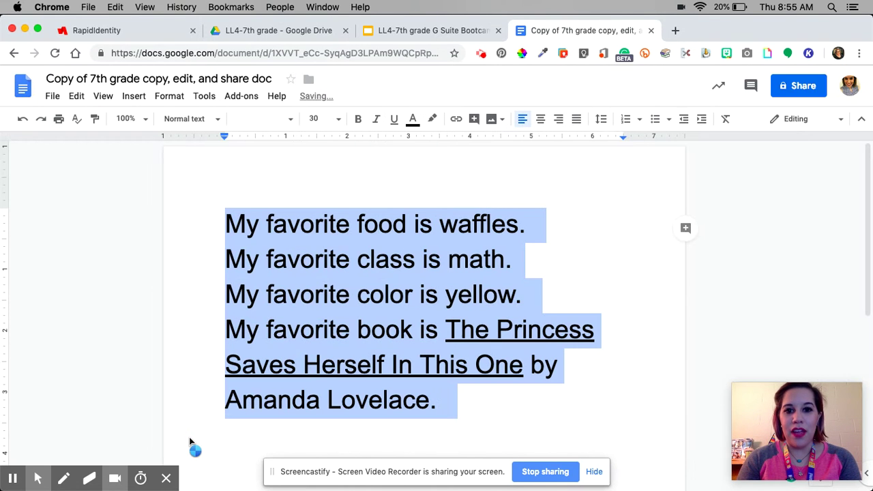
{"action": "left_click", "coordinate": [558, 410]}
Colour all the text blue and open the document's sharing settings
{"action": "key", "text": "super+a"}
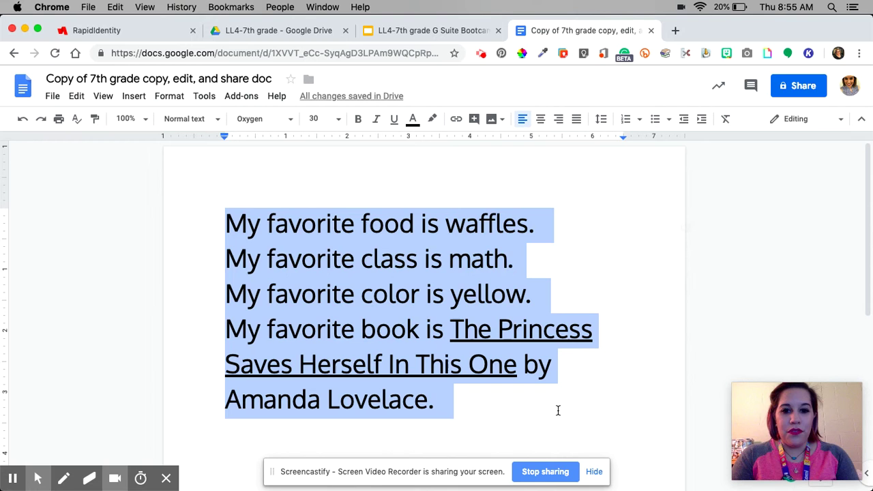
{"action": "left_click", "coordinate": [412, 120]}
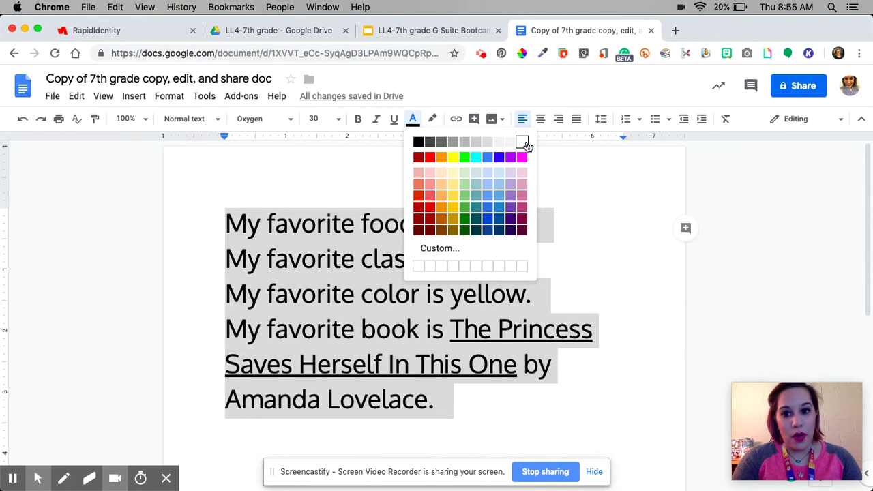
{"action": "left_click", "coordinate": [500, 159]}
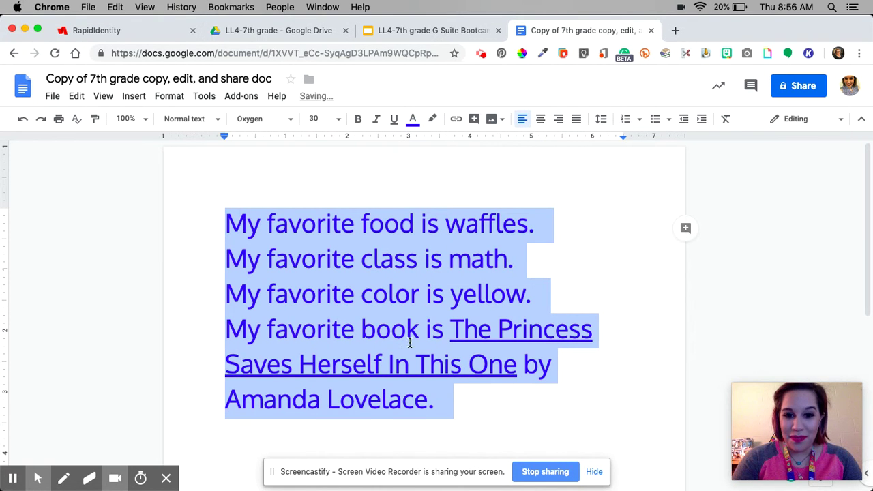
{"action": "left_click", "coordinate": [455, 405]}
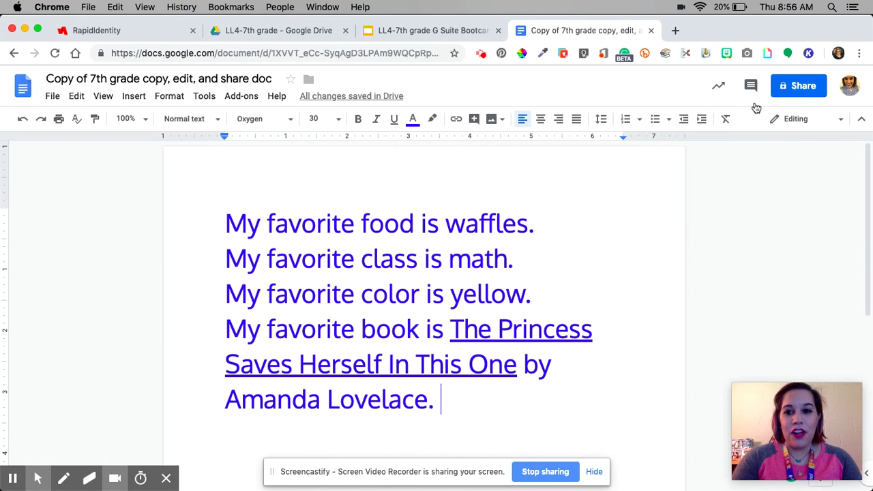
{"action": "left_click", "coordinate": [796, 90]}
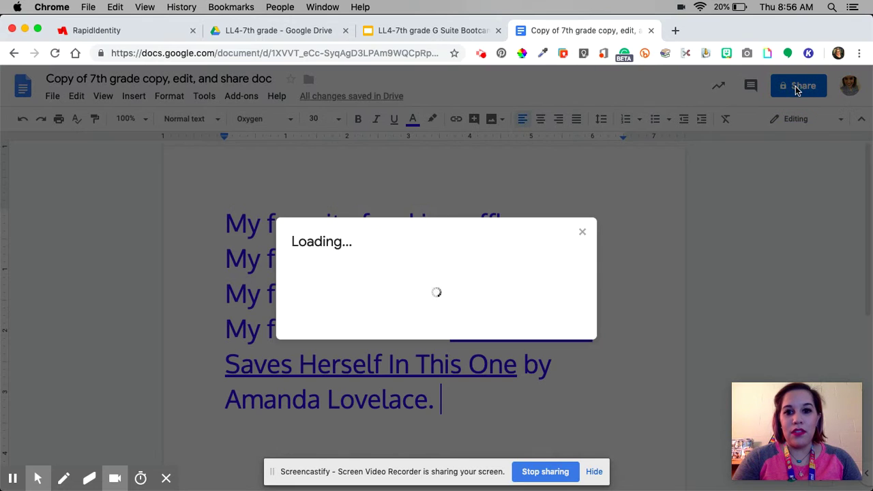
Turn on link sharing with view-only access and copy the document link
{"action": "left_click", "coordinate": [332, 272]}
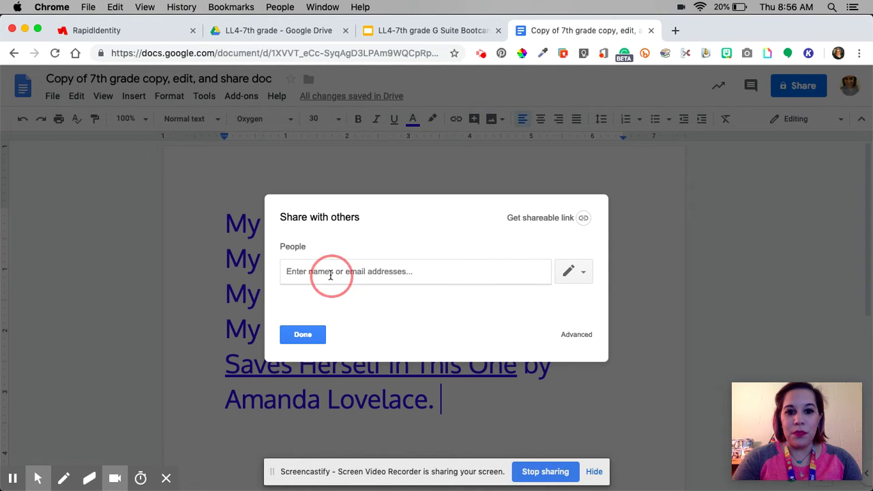
{"action": "left_click", "coordinate": [571, 216]}
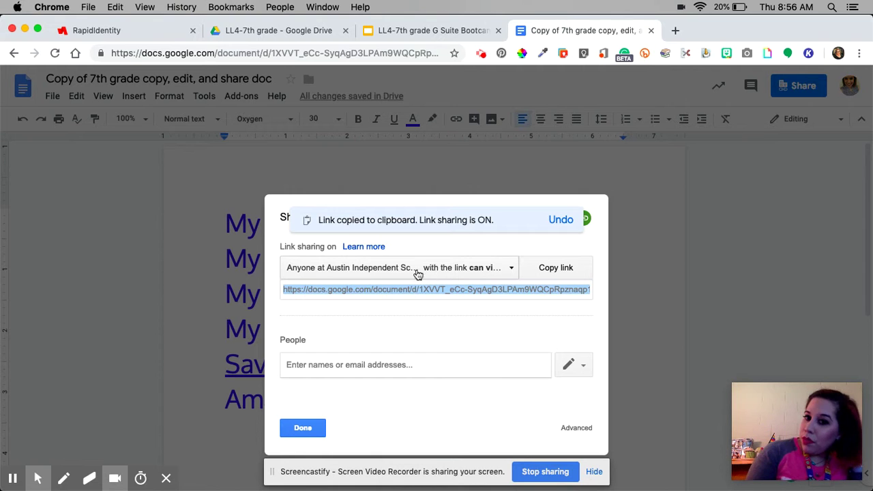
{"action": "left_click", "coordinate": [455, 270]}
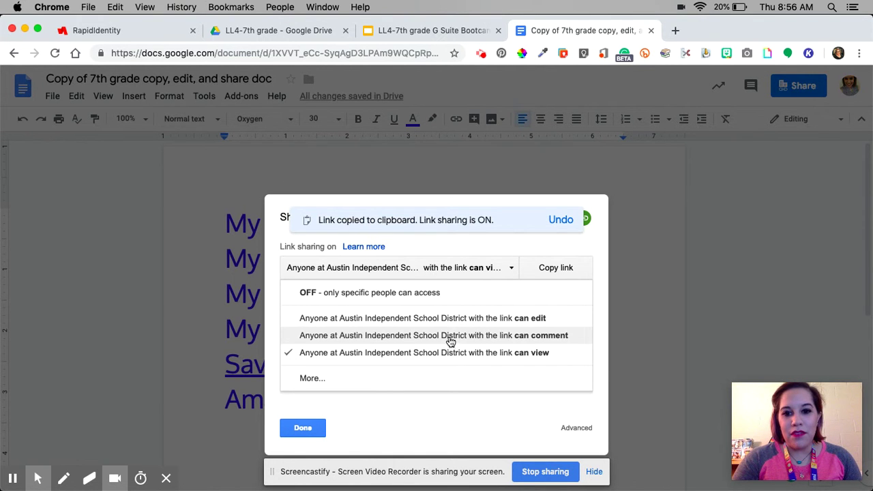
{"action": "left_click", "coordinate": [453, 356]}
{"action": "left_click", "coordinate": [553, 268]}
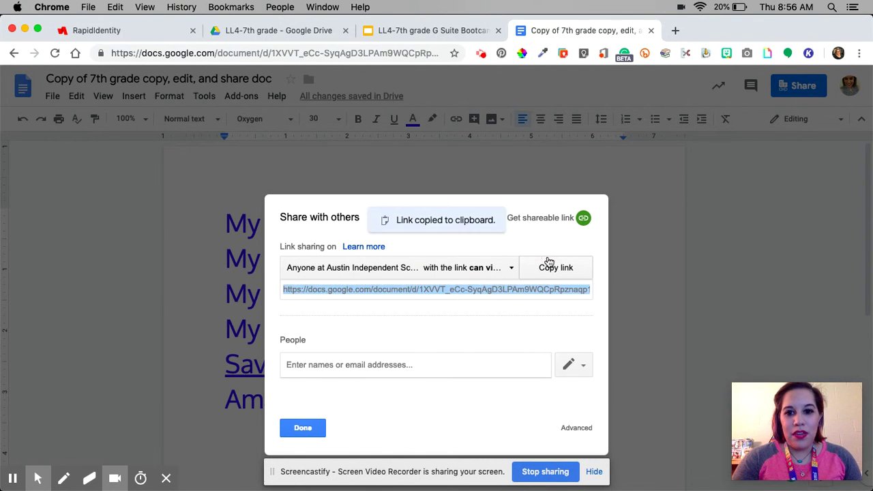
{"action": "left_click", "coordinate": [303, 427]}
Trial-paste and edit the share link below the text, undo it, and return to the bootcamp slides
{"action": "left_click", "coordinate": [474, 421]}
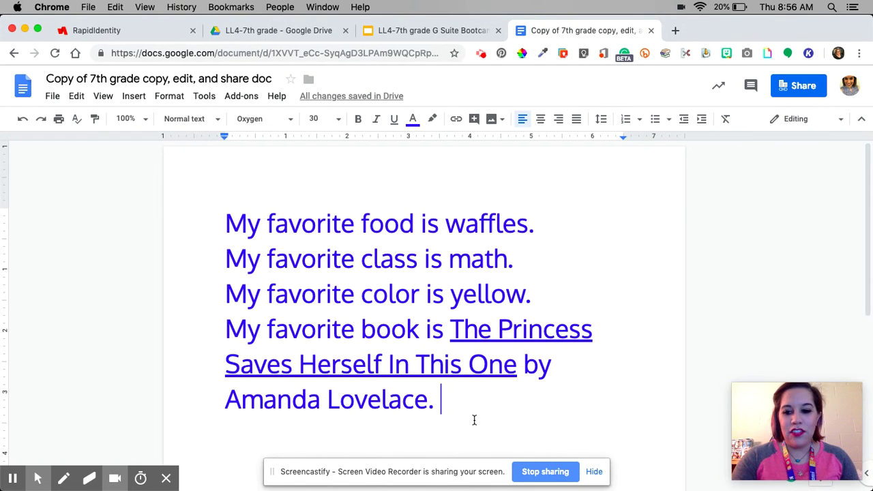
{"action": "key", "text": "Return"}
{"action": "key", "text": "Return"}
{"action": "key", "text": "super+v"}
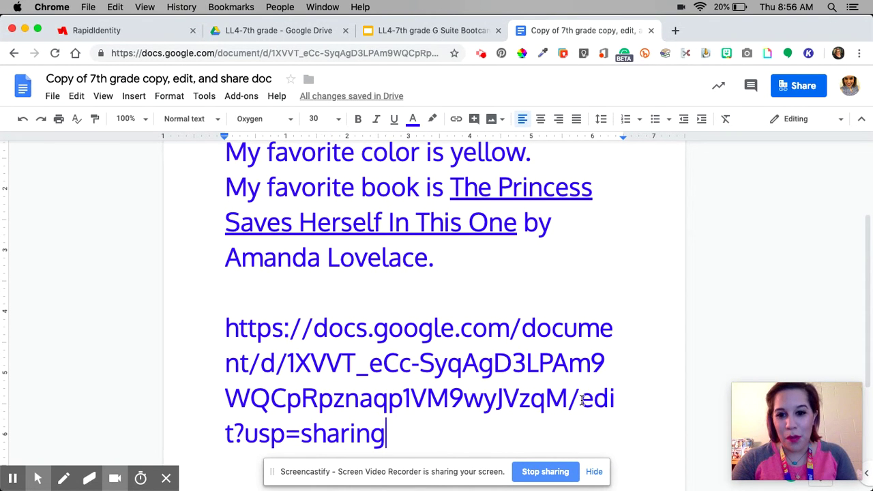
{"action": "left_click", "coordinate": [582, 400]}
{"action": "left_click_drag", "start_coordinate": [582, 400], "coordinate": [233, 436]}
{"action": "type", "text": "copy"}
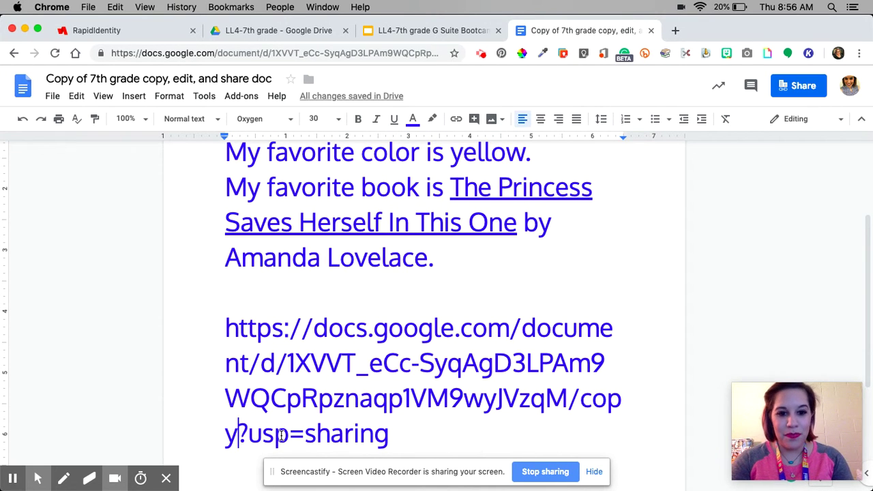
{"action": "key", "text": "BackSpace"}
{"action": "key", "text": "BackSpace"}
{"action": "key", "text": "BackSpace"}
{"action": "key", "text": "BackSpace"}
{"action": "type", "text": "edit"}
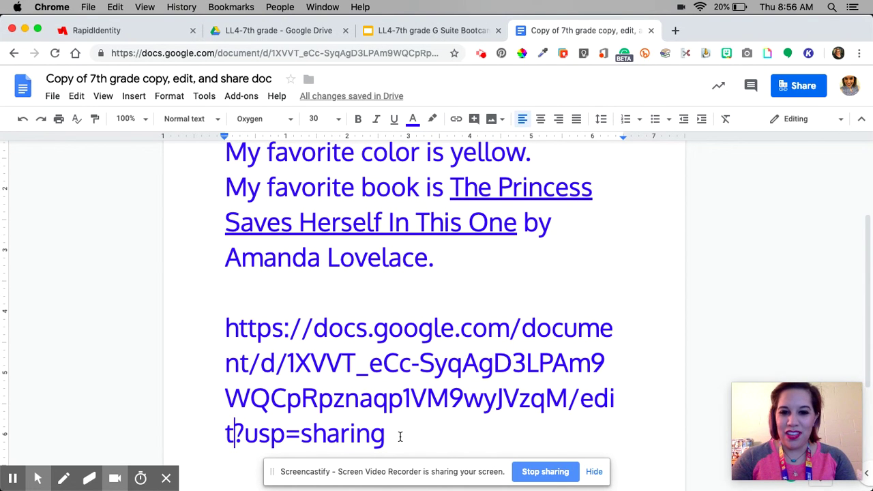
{"action": "key", "text": "BackSpace"}
{"action": "key", "text": "BackSpace"}
{"action": "key", "text": "BackSpace"}
{"action": "key", "text": "BackSpace"}
{"action": "key", "text": "super+z"}
{"action": "key", "text": "super+z"}
{"action": "key", "text": "super+z"}
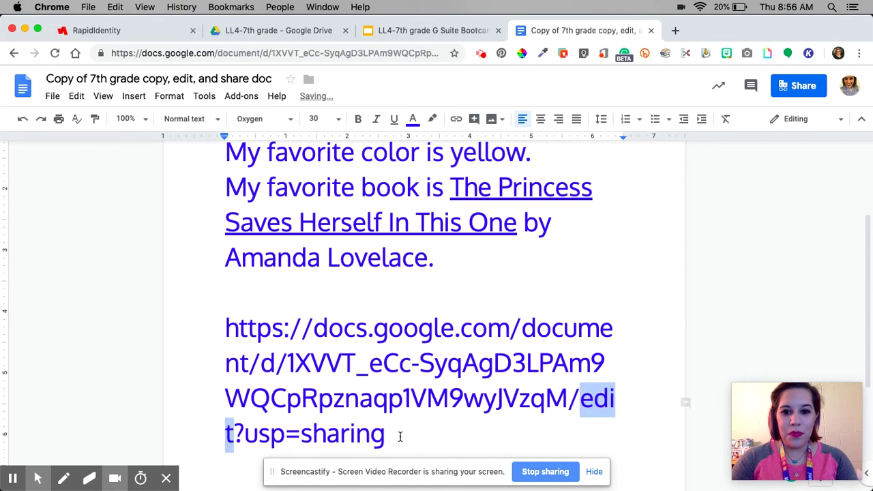
{"action": "scroll", "coordinate": [468, 382], "scroll_direction": "up", "scroll_amount": 3}
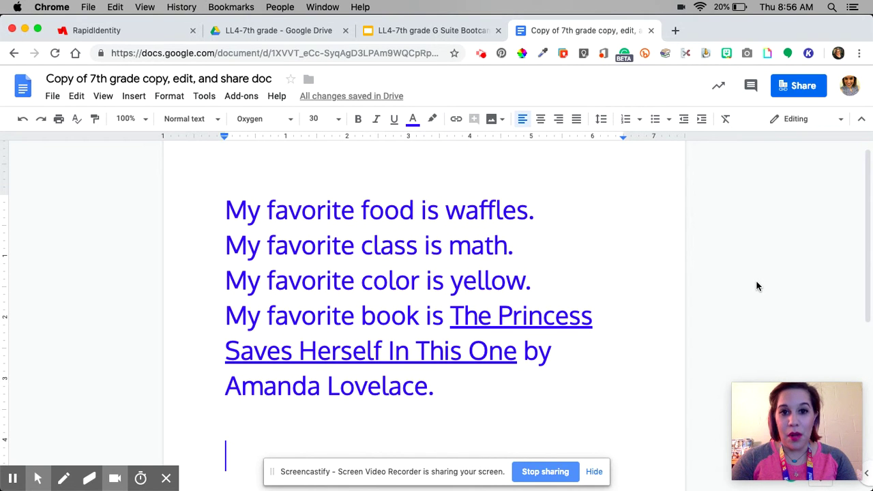
{"action": "left_click", "coordinate": [446, 30]}
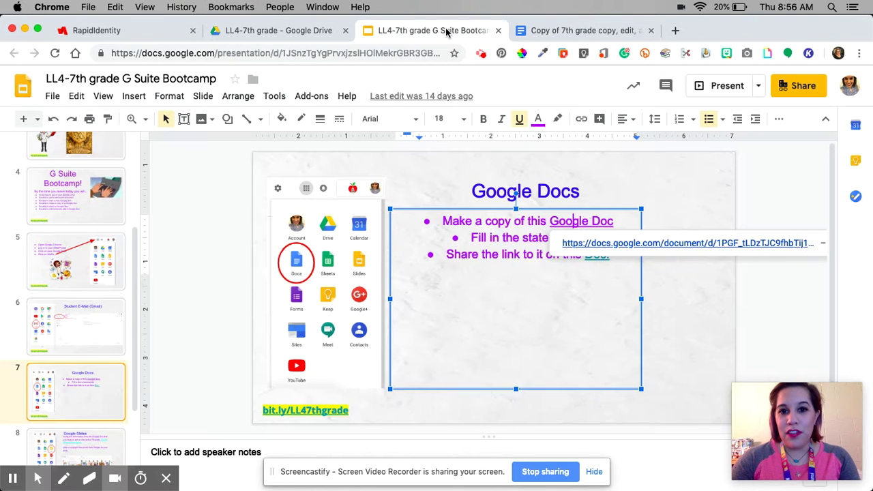
Open the class shared doc from the Doc. link on the Google Docs slide
{"action": "left_click", "coordinate": [525, 282]}
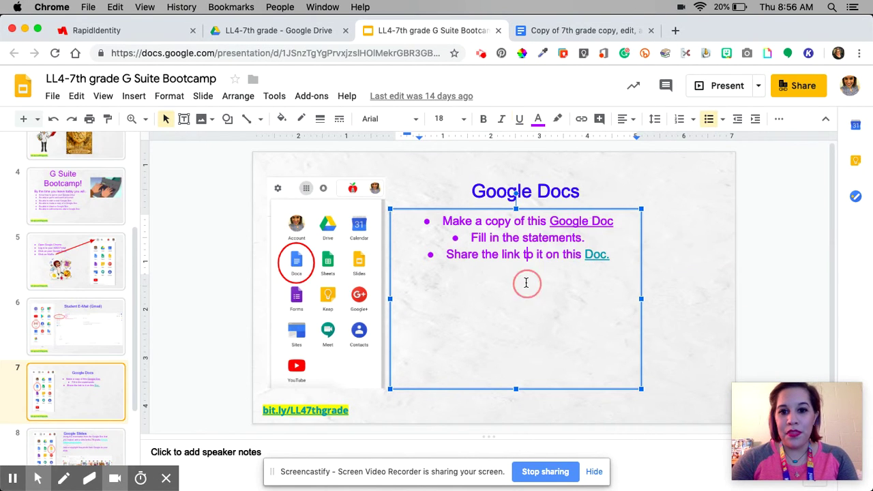
{"action": "left_click", "coordinate": [600, 255]}
{"action": "left_click", "coordinate": [592, 288]}
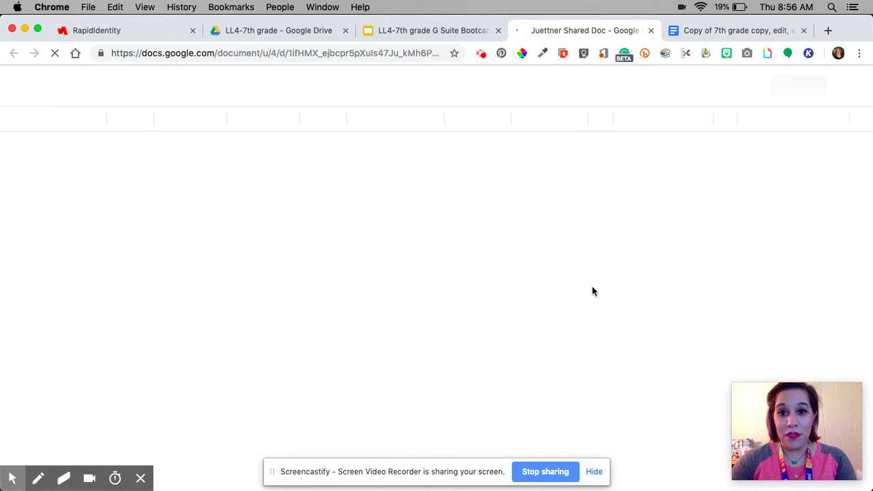
Glance at the favorites copy, then scroll through the class shared doc's period rosters
{"action": "left_click", "coordinate": [701, 36]}
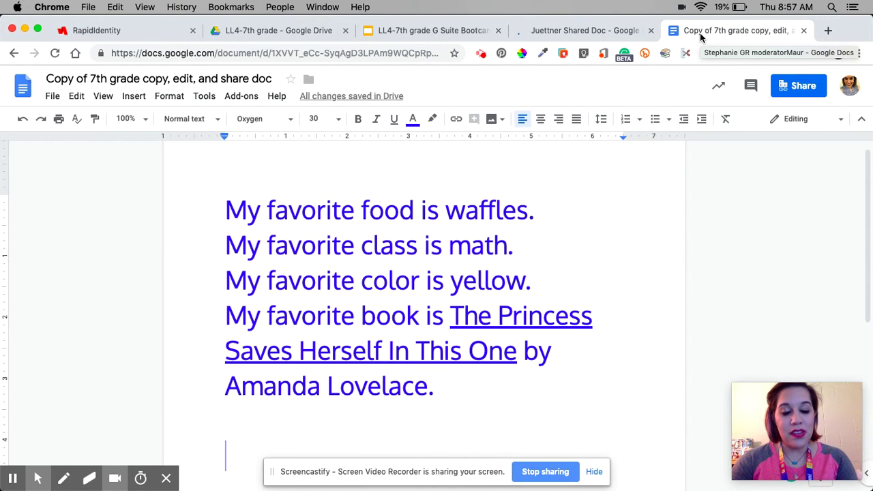
{"action": "left_click", "coordinate": [607, 35]}
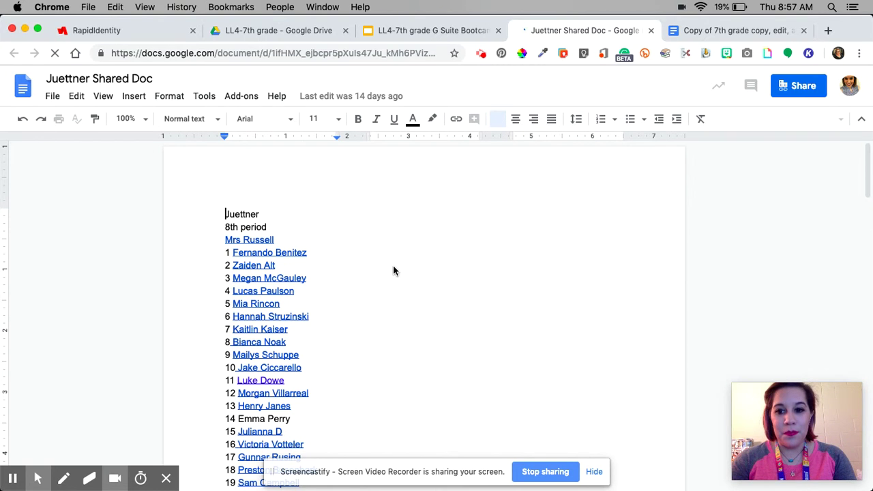
{"action": "scroll", "coordinate": [403, 291], "scroll_direction": "down", "scroll_amount": 4}
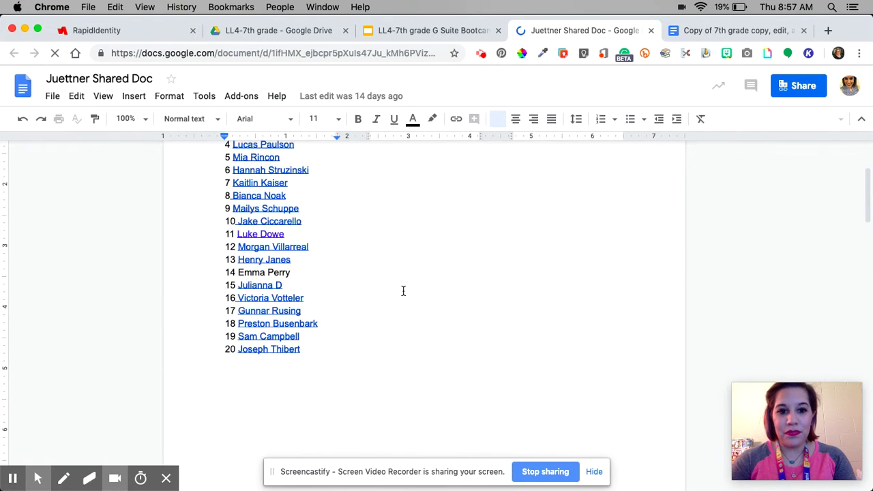
{"action": "scroll", "coordinate": [403, 291], "scroll_direction": "down", "scroll_amount": 10}
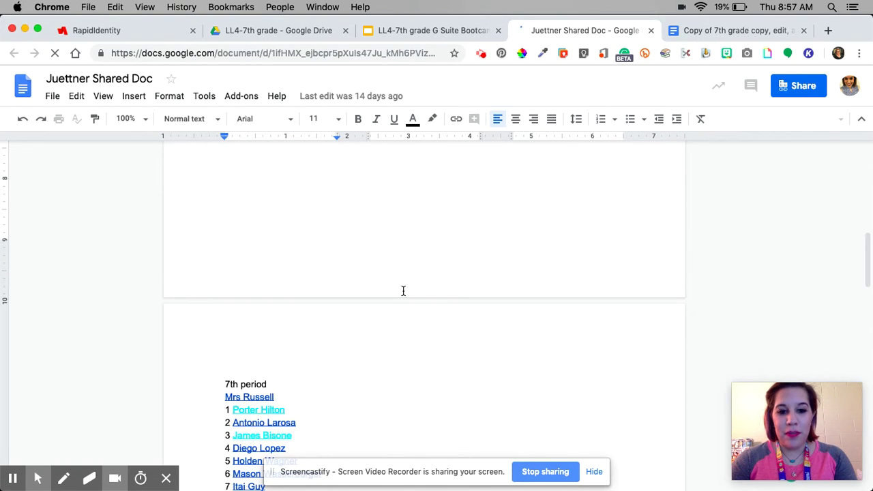
{"action": "scroll", "coordinate": [403, 292], "scroll_direction": "down", "scroll_amount": 12}
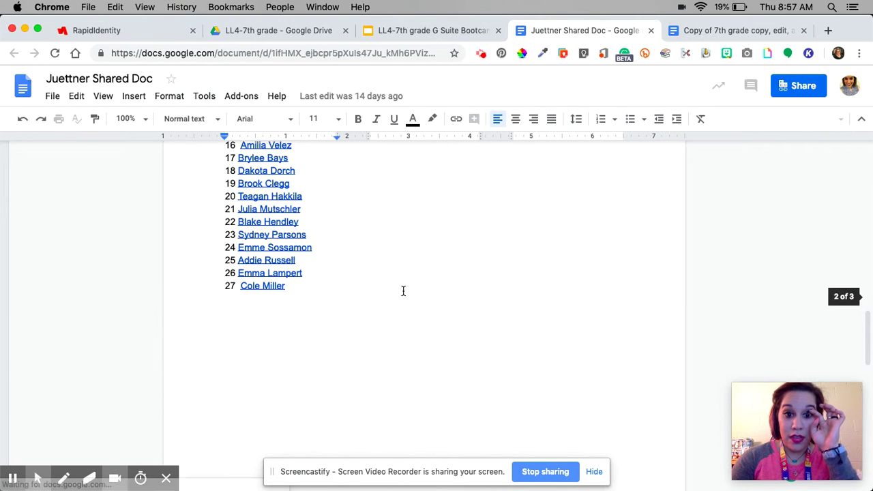
{"action": "scroll", "coordinate": [403, 292], "scroll_direction": "down", "scroll_amount": 10}
{"action": "scroll", "coordinate": [403, 292], "scroll_direction": "up", "scroll_amount": 5}
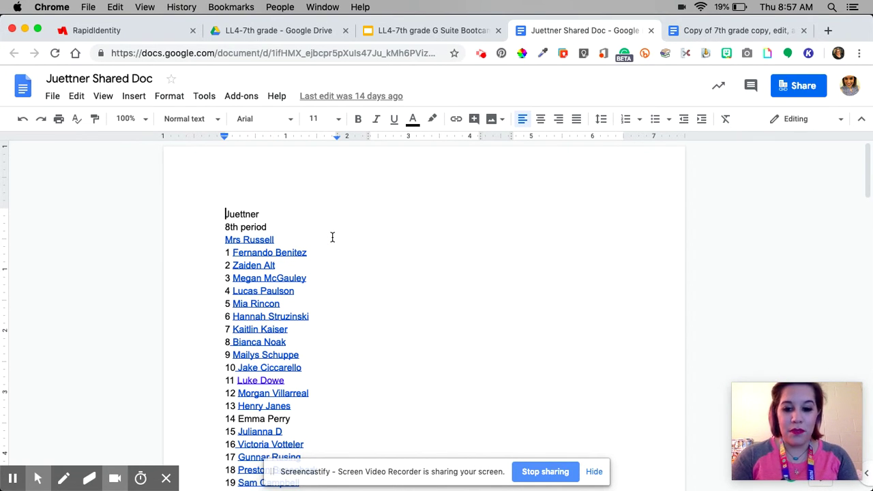
Insert a page break and type the heading Teacher's Name on the new page
{"action": "key", "text": "super+n"}
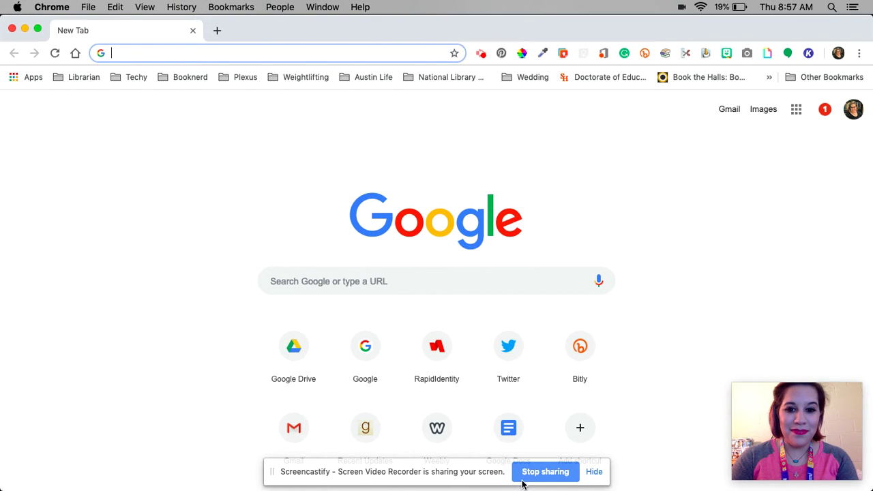
{"action": "left_click", "coordinate": [11, 30]}
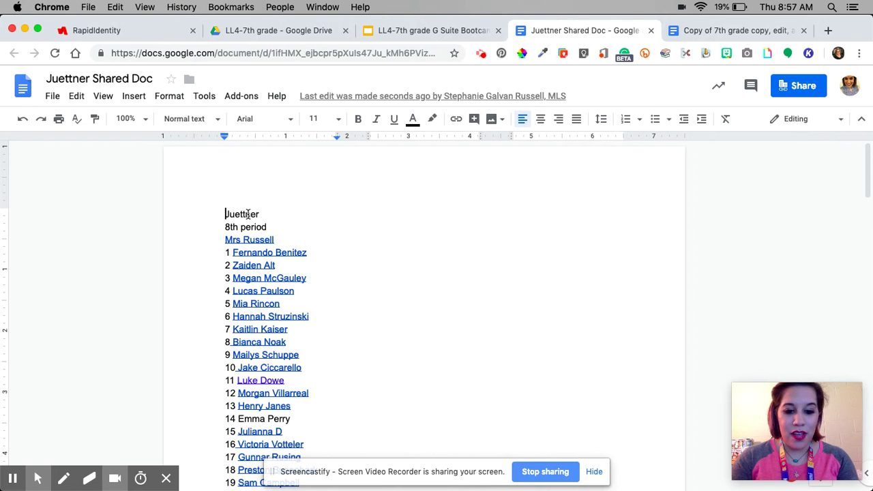
{"action": "key", "text": "ctrl+Return"}
{"action": "scroll", "coordinate": [253, 195], "scroll_direction": "up", "scroll_amount": 5}
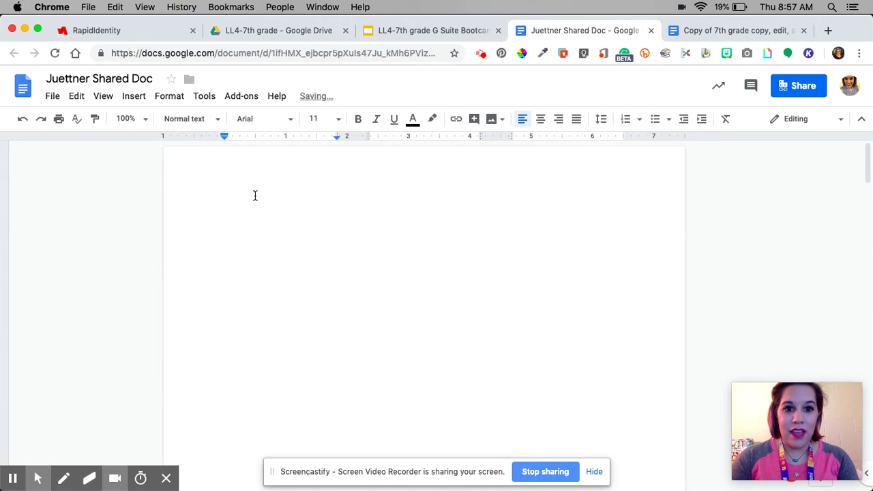
{"action": "left_click", "coordinate": [290, 193]}
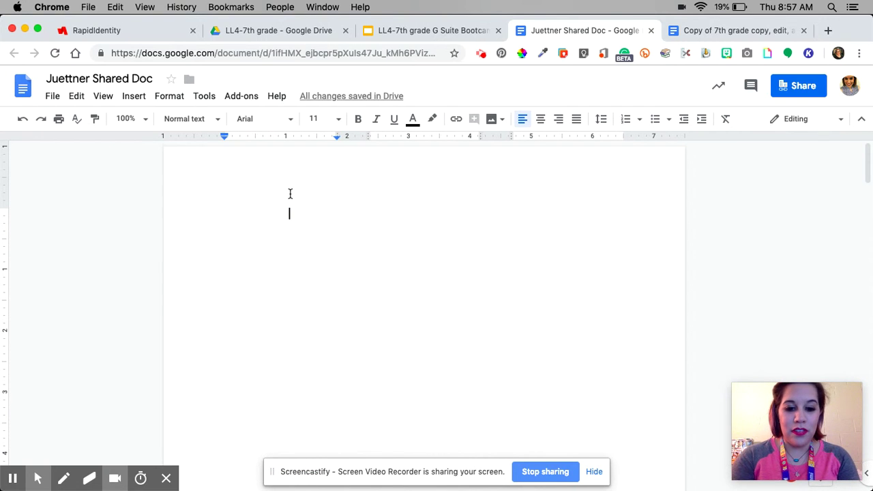
{"action": "type", "text": "Teacher:"}
{"action": "key", "text": "BackSpace"}
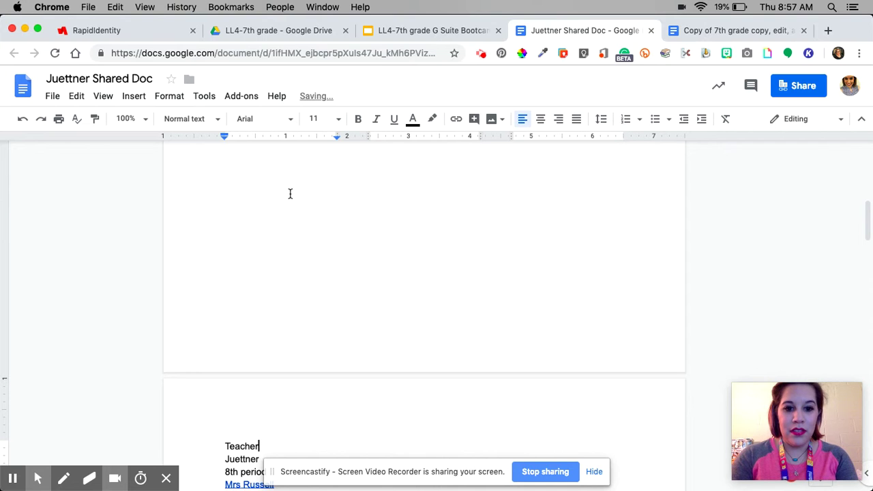
{"action": "type", "text": "'s Name"}
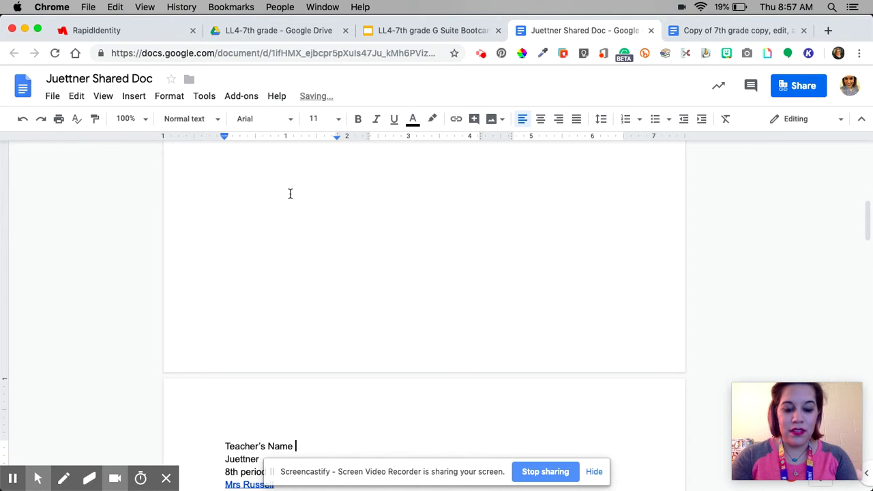
Add blank lines above the old class list and enter the teacher's name
{"action": "left_click", "coordinate": [225, 446]}
{"action": "scroll", "coordinate": [225, 448], "scroll_direction": "down", "scroll_amount": 5}
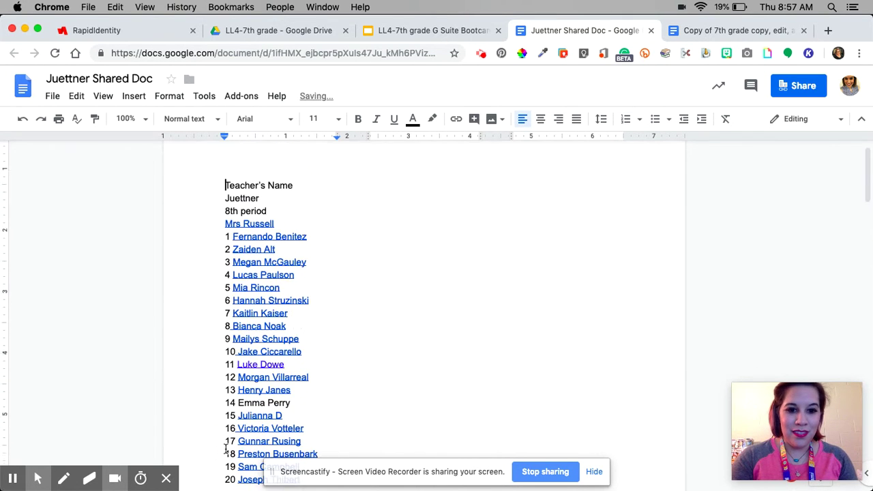
{"action": "left_click", "coordinate": [225, 201]}
{"action": "key", "text": "Return"}
{"action": "key", "text": "Return"}
{"action": "key", "text": "Return"}
{"action": "key", "text": "Return"}
{"action": "key", "text": "Return"}
{"action": "key", "text": "Return"}
{"action": "key", "text": "Return"}
{"action": "key", "text": "Return"}
{"action": "key", "text": "Return"}
{"action": "key", "text": "Return"}
{"action": "key", "text": "Return"}
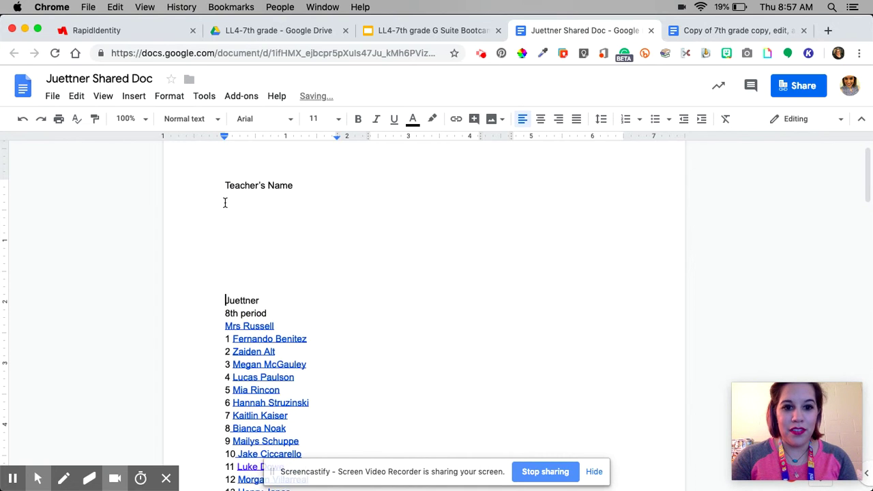
{"action": "key", "text": "Return"}
{"action": "key", "text": "Return"}
{"action": "key", "text": "Return"}
{"action": "key", "text": "Return"}
{"action": "key", "text": "Return"}
{"action": "key", "text": "Return"}
{"action": "key", "text": "Return"}
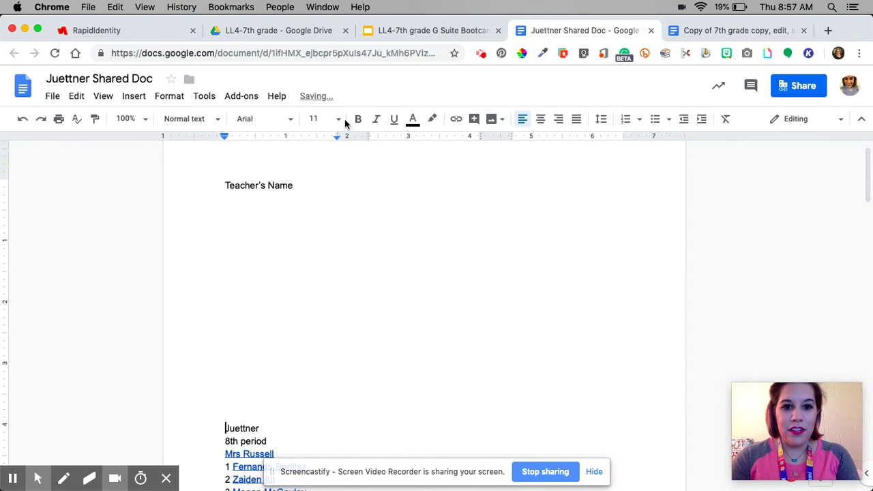
{"action": "key", "text": "Return"}
{"action": "type", "text": "Mrs"}
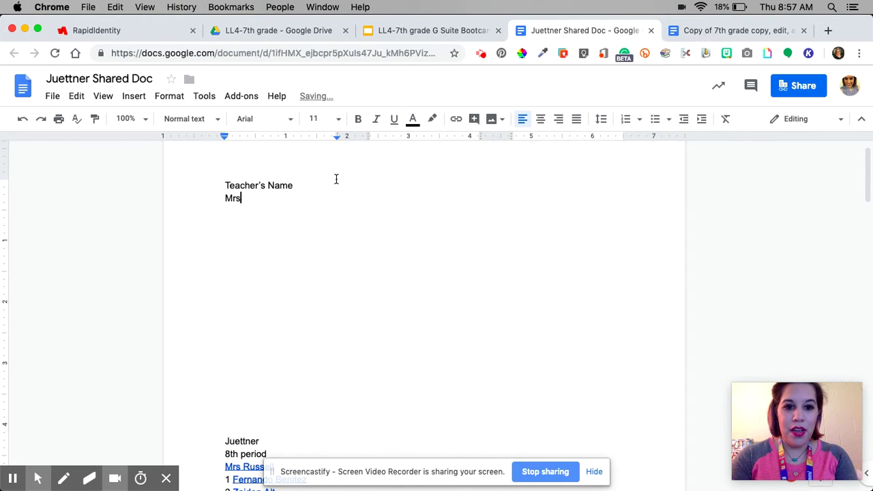
{"action": "type", "text": ". Russell"}
{"action": "key", "text": "Return"}
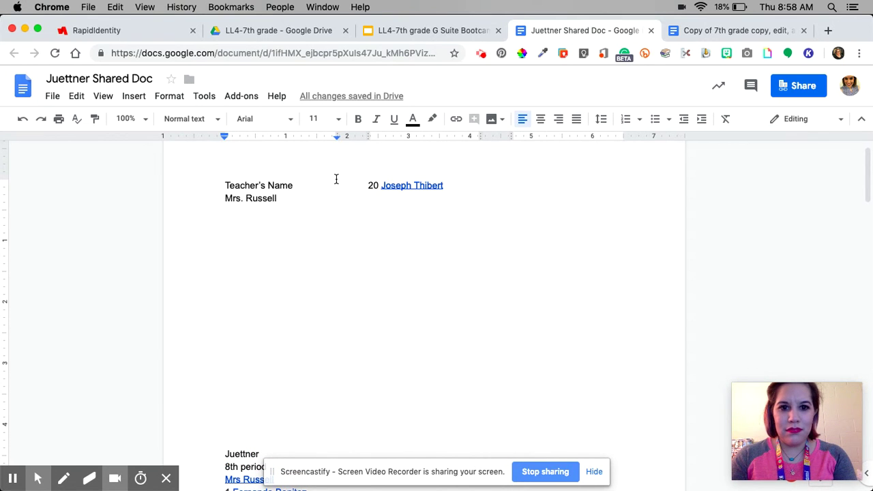
Number the lines below the teacher's name 1 through 8
{"action": "type", "text": "1"}
{"action": "key", "text": "Return"}
{"action": "type", "text": "2"}
{"action": "key", "text": "Return"}
{"action": "type", "text": "3"}
{"action": "key", "text": "Return"}
{"action": "type", "text": "44"}
{"action": "key", "text": "Return"}
{"action": "key", "text": "BackSpace"}
{"action": "key", "text": "BackSpace"}
{"action": "type", "text": "5"}
{"action": "key", "text": "Return"}
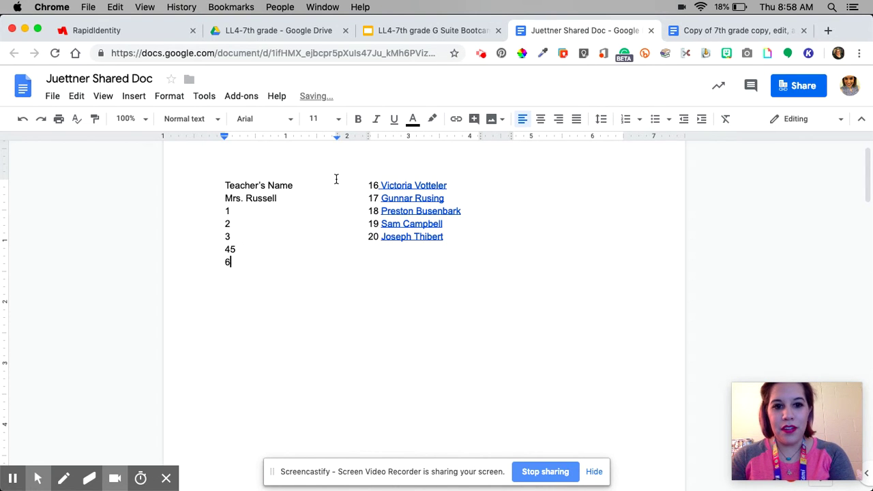
{"action": "key", "text": "BackSpace"}
{"action": "key", "text": "BackSpace"}
{"action": "key", "text": "Return"}
{"action": "type", "text": "5"}
{"action": "key", "text": "Return"}
{"action": "type", "text": "6"}
{"action": "key", "text": "Return"}
{"action": "type", "text": "7"}
{"action": "key", "text": "Return"}
{"action": "type", "text": "8"}
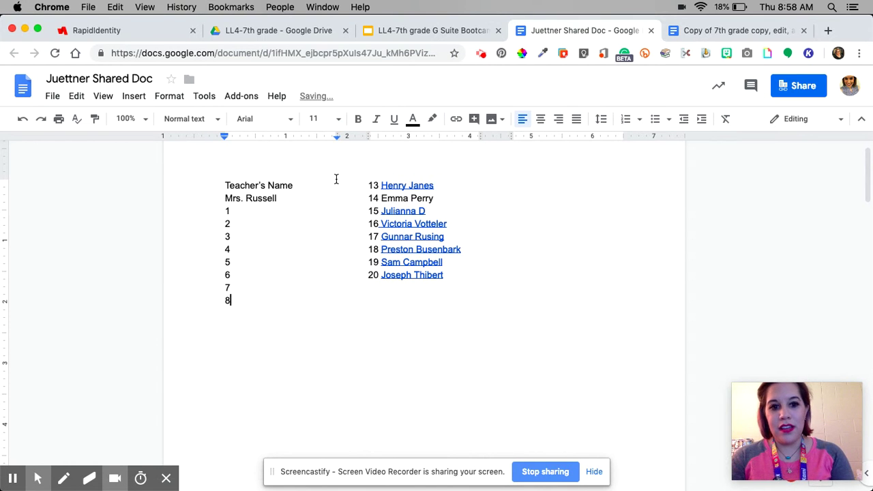
{"action": "left_click", "coordinate": [367, 184]}
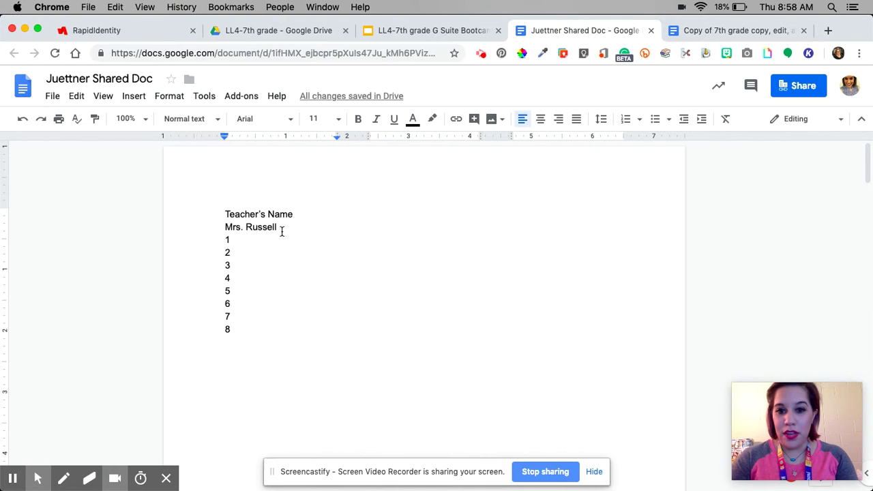
Type the placeholder 'First name last name' after number 1
{"action": "left_click", "coordinate": [256, 247]}
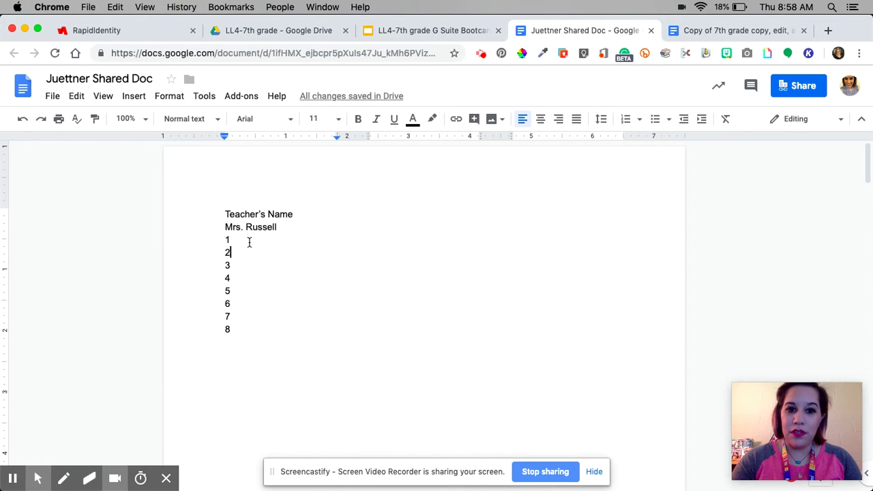
{"action": "left_click", "coordinate": [247, 240]}
{"action": "type", "text": "First n"}
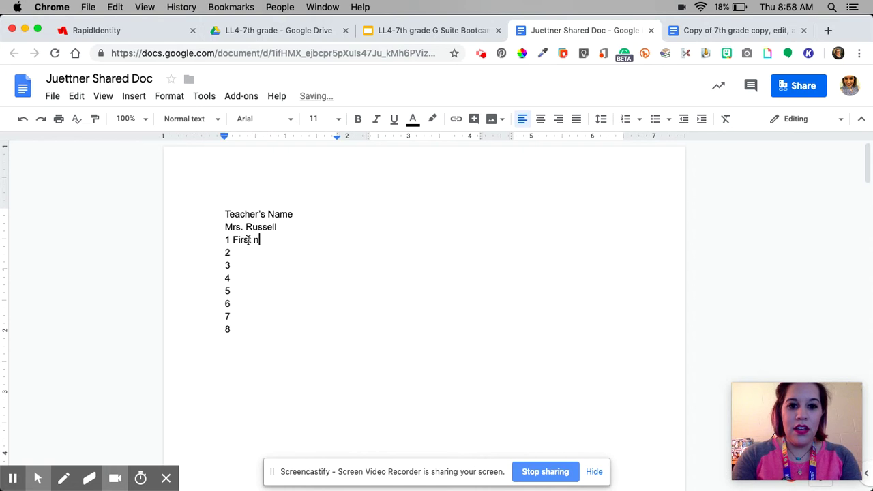
{"action": "type", "text": "ame last name"}
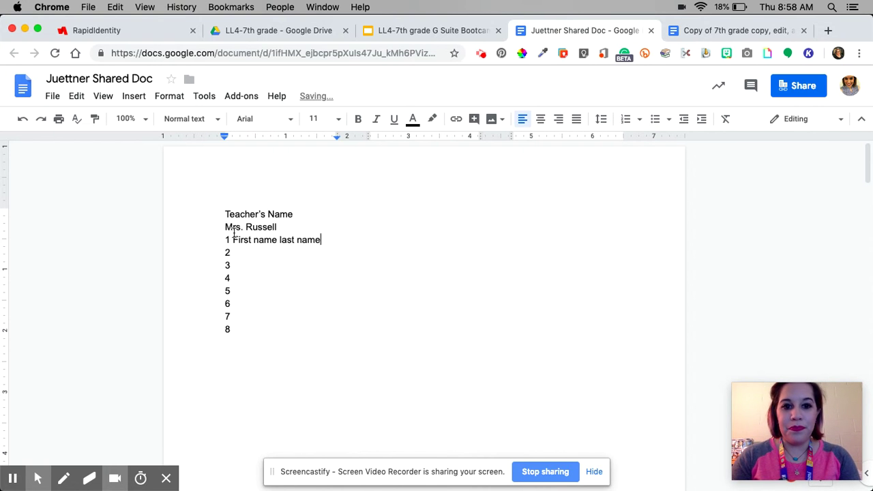
{"action": "left_click", "coordinate": [234, 240], "text": "shift"}
{"action": "left_click", "coordinate": [254, 264]}
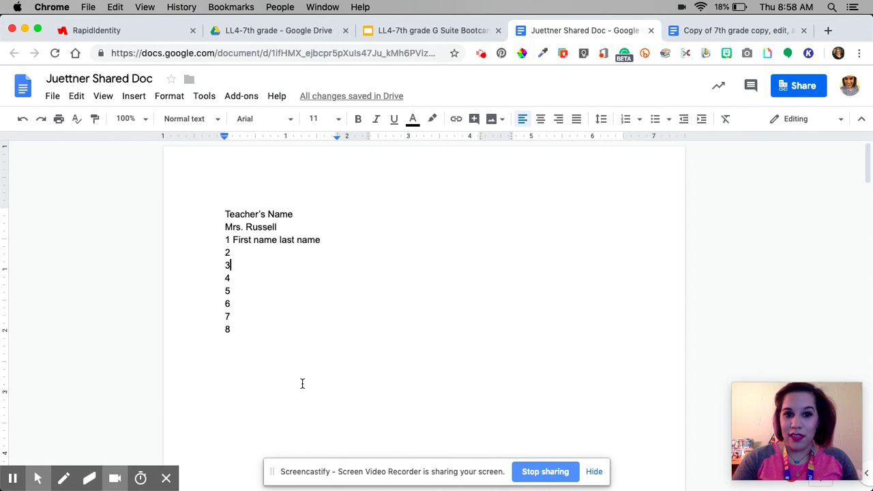
Paste the share link after the teacher's name, then undo the paste
{"action": "left_click", "coordinate": [283, 227]}
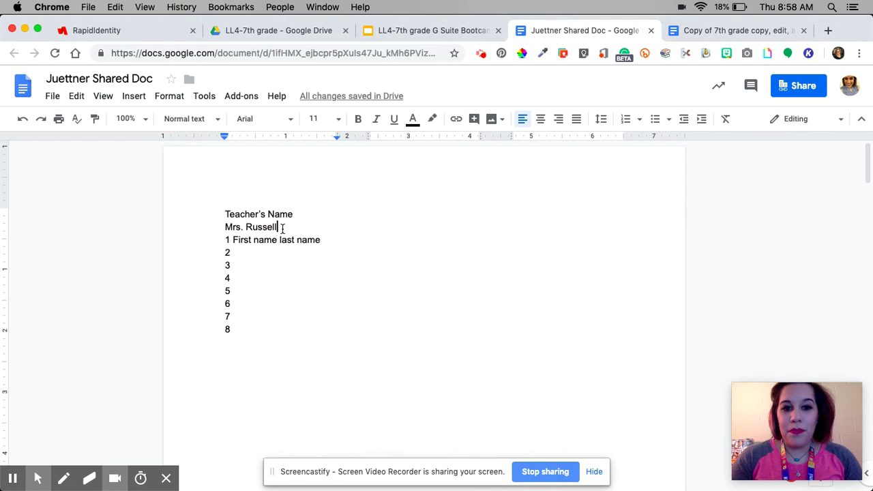
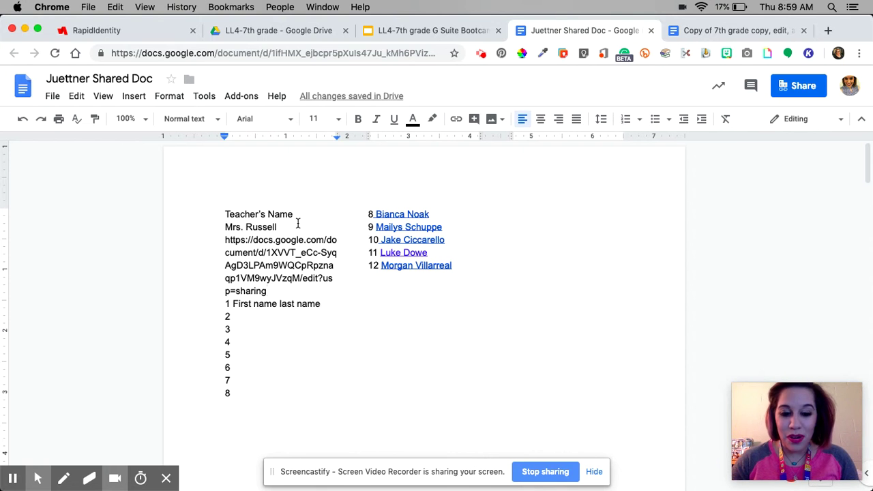
{"action": "key", "text": "super+z"}
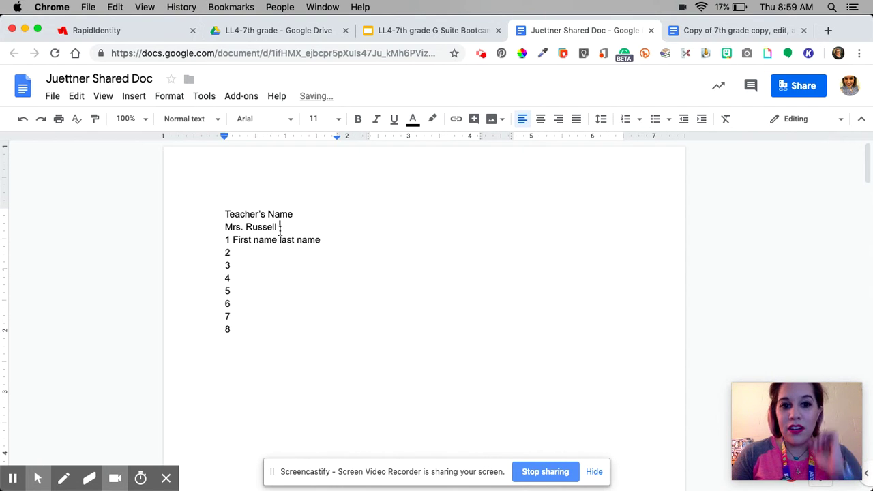
Hyperlink the teacher's name to the favorites copy's share URL
{"action": "left_click_drag", "start_coordinate": [279, 229], "coordinate": [220, 230]}
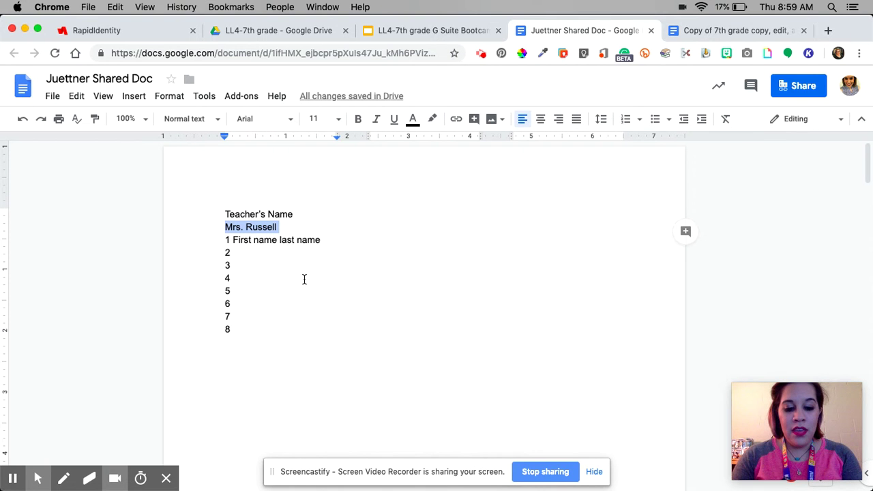
{"action": "key", "text": "super+k"}
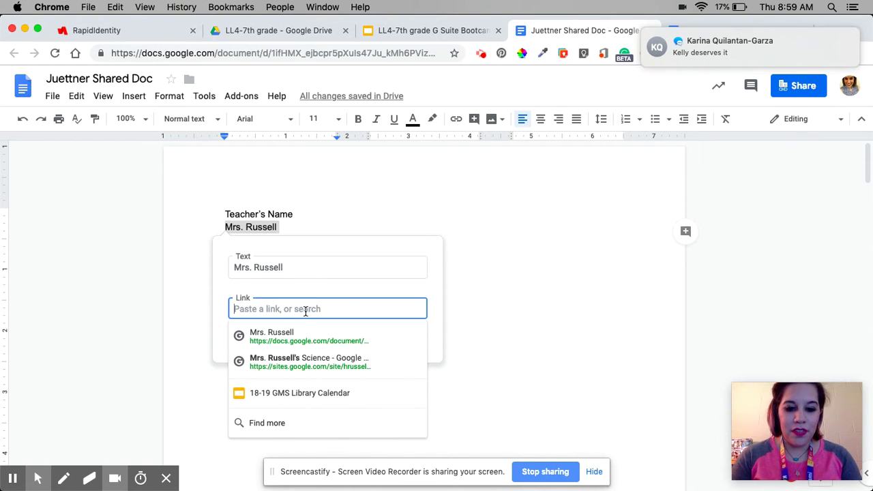
{"action": "key", "text": "super+v"}
{"action": "left_click", "coordinate": [395, 344]}
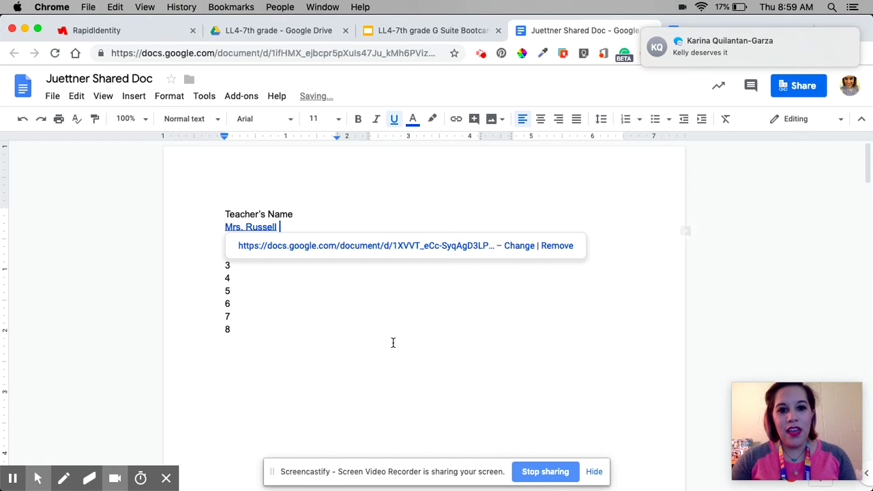
{"action": "left_click", "coordinate": [334, 208]}
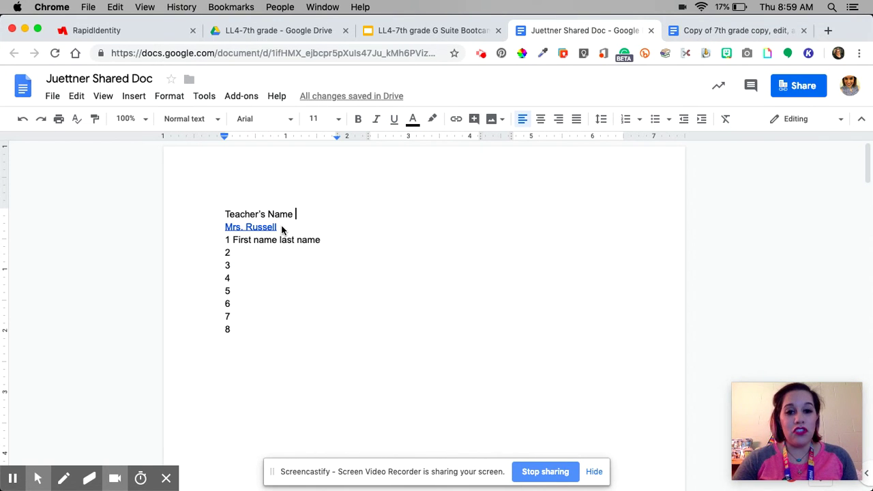
Reselect the linked teacher's name and reconfirm its link
{"action": "left_click_drag", "start_coordinate": [280, 229], "coordinate": [227, 227]}
{"action": "key", "text": "super+k"}
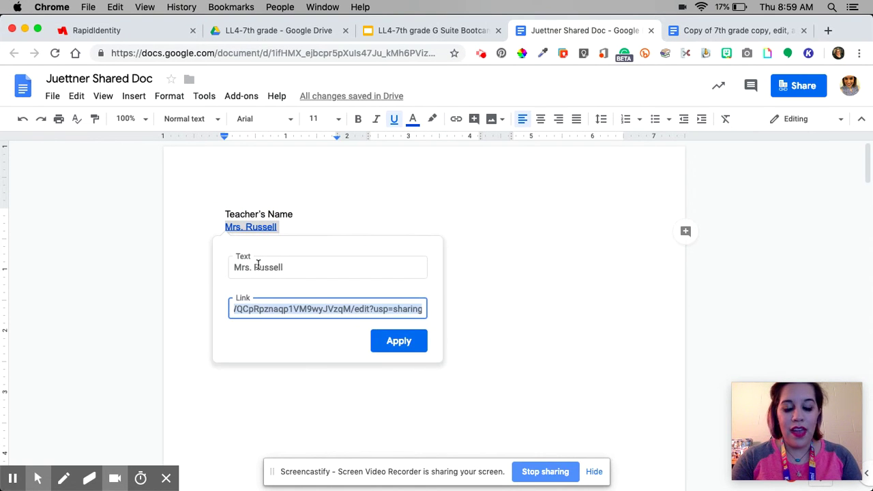
{"action": "key", "text": "Return"}
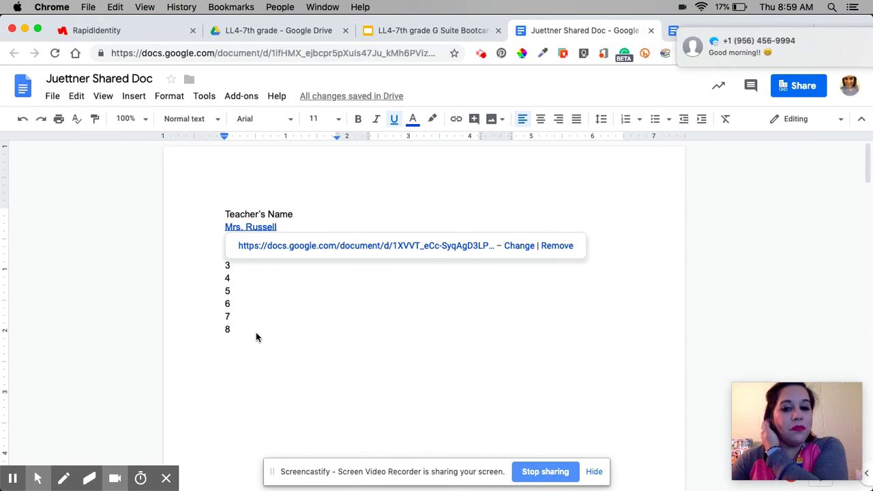
Open the favorites doc via the name link, snooze the notification 5 minutes, close the duplicate tab
{"action": "left_click", "coordinate": [251, 245]}
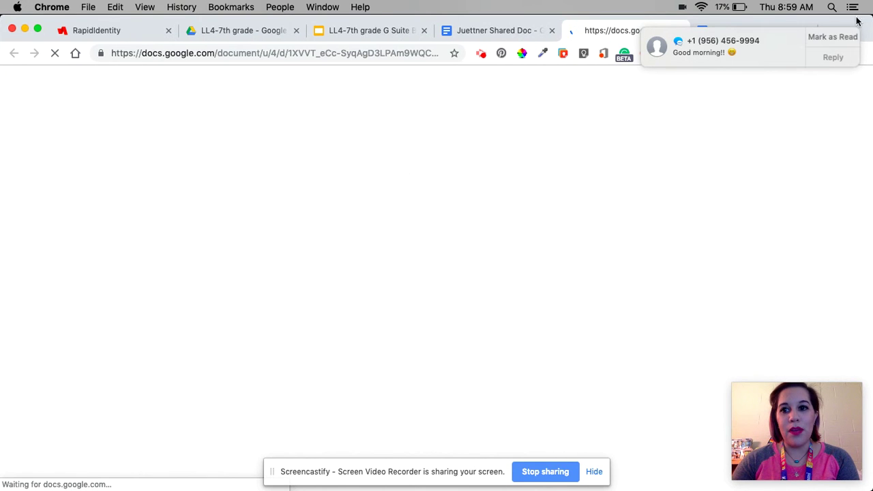
{"action": "left_click", "coordinate": [830, 36]}
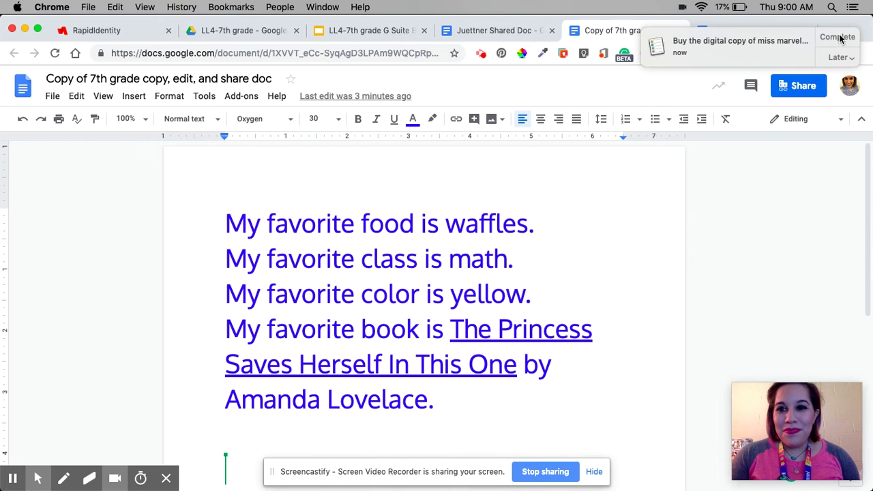
{"action": "left_click", "coordinate": [839, 58]}
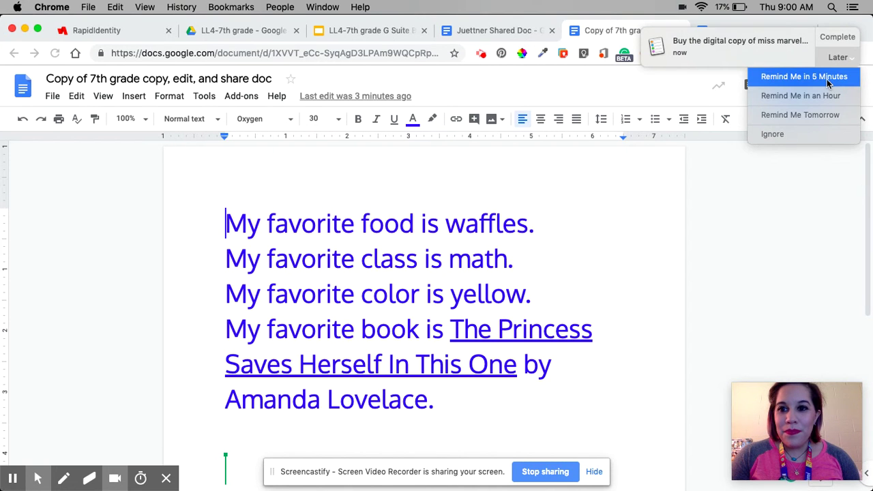
{"action": "left_click", "coordinate": [831, 81]}
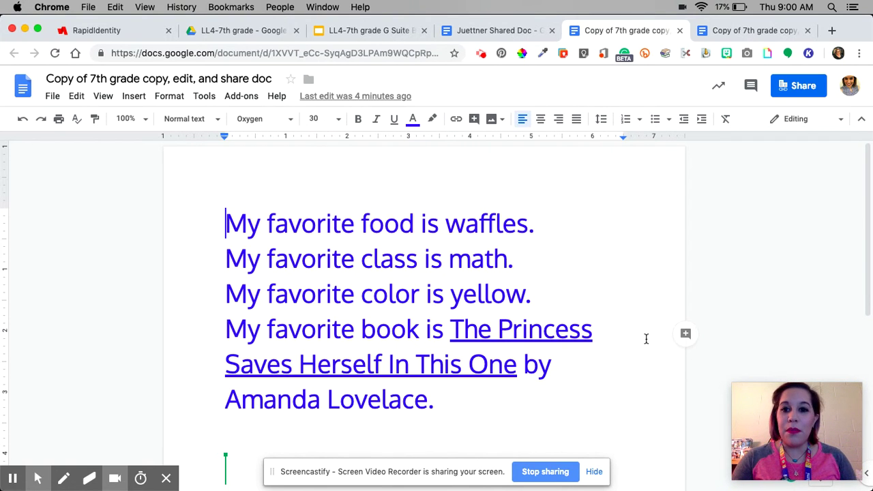
{"action": "left_click", "coordinate": [680, 31]}
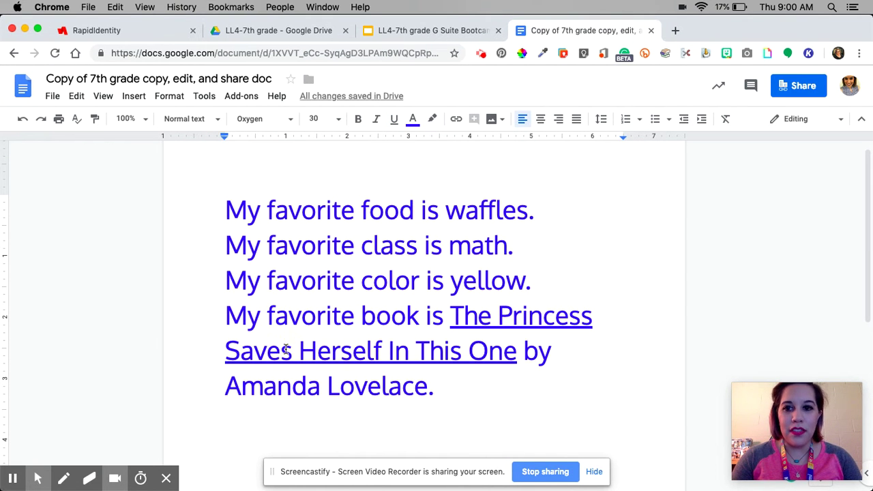
Select all the favorites text, then go back to the G Suite Bootcamp slides and pick slide 8
{"action": "left_click", "coordinate": [446, 389]}
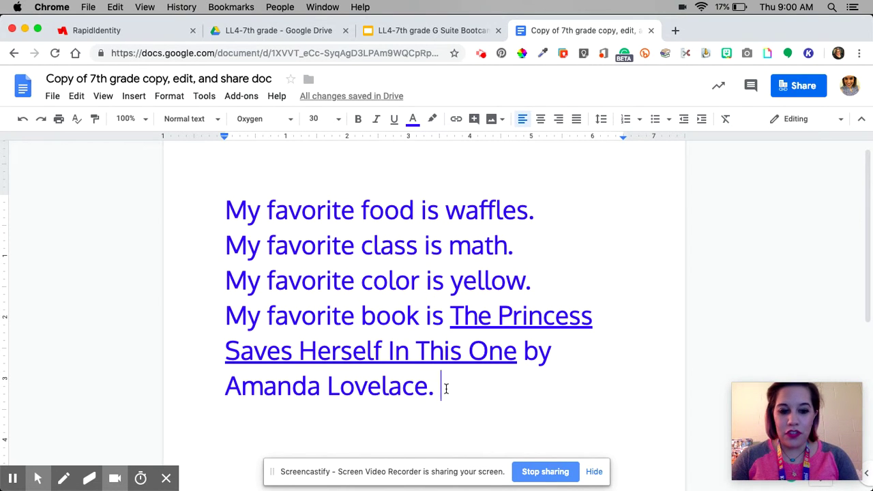
{"action": "key", "text": "super+a"}
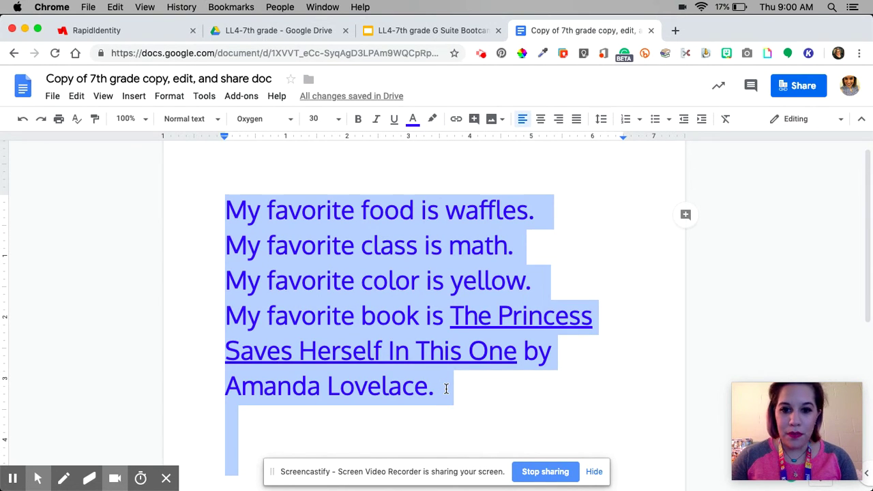
{"action": "left_click", "coordinate": [434, 32]}
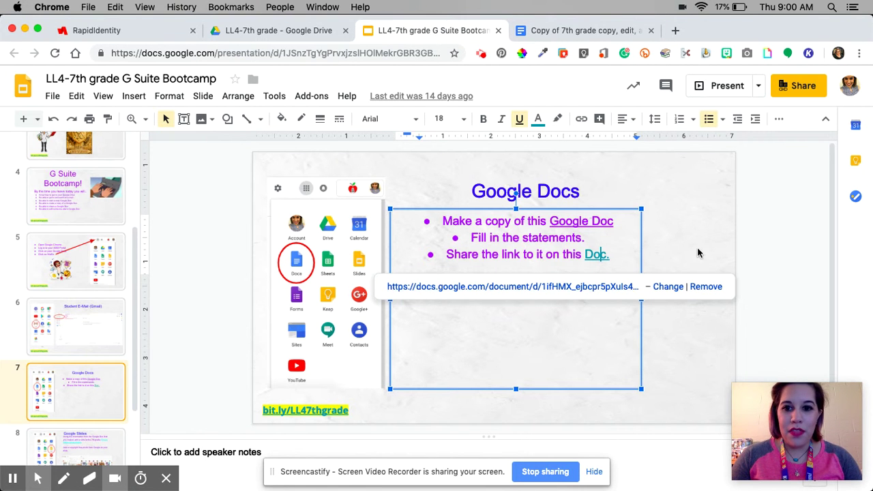
{"action": "left_click", "coordinate": [696, 232]}
{"action": "scroll", "coordinate": [94, 391], "scroll_direction": "down", "scroll_amount": 2}
{"action": "left_click", "coordinate": [93, 391]}
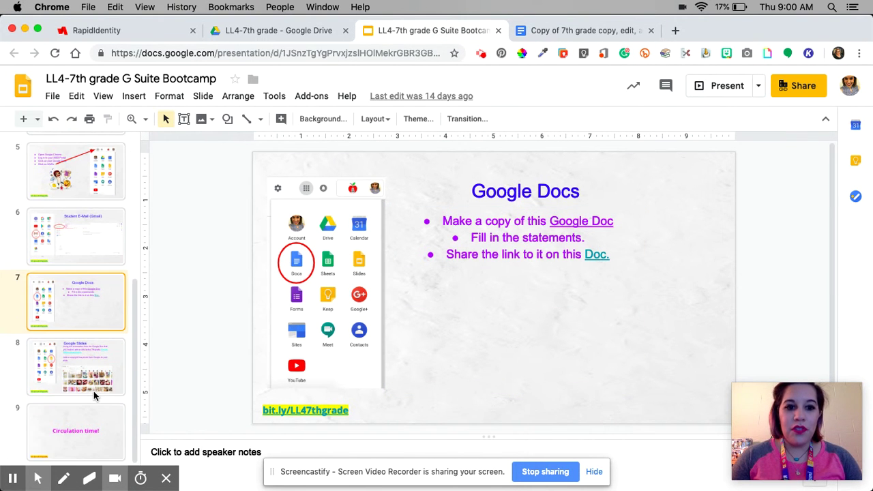